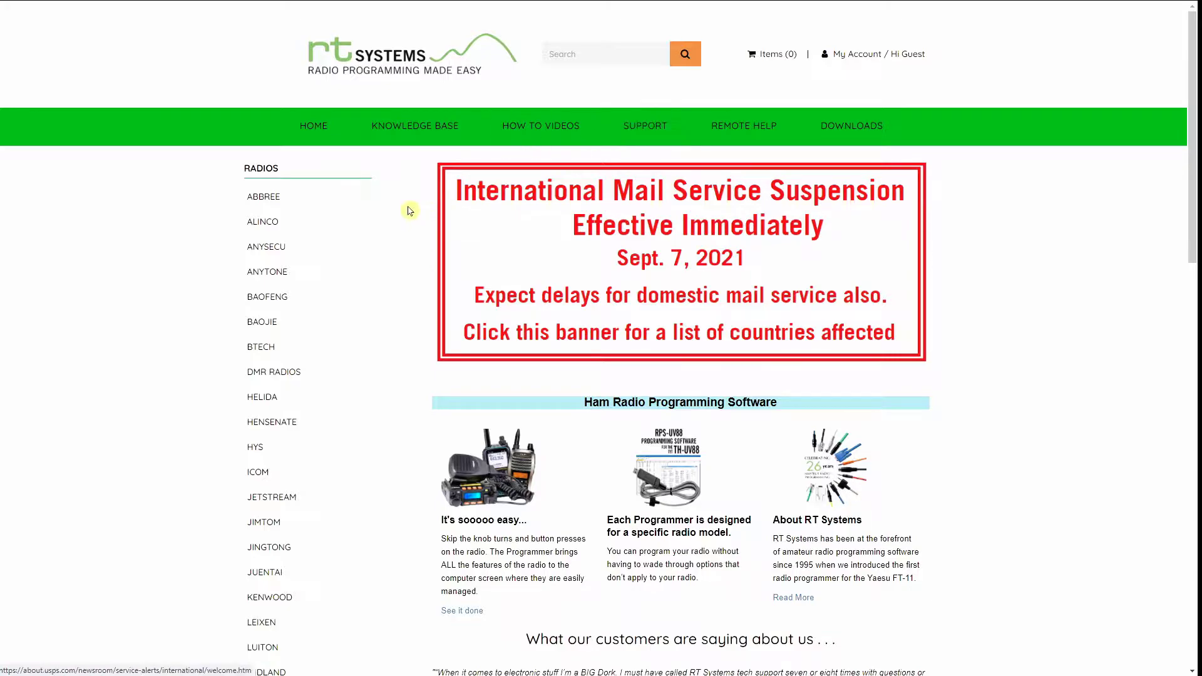
Step: Scroll down the RADIOS sidebar on the RT Systems site and open the YAESU category
{"action": "scroll", "coordinate": [351, 223], "scroll_direction": "down", "scroll_amount": 4}
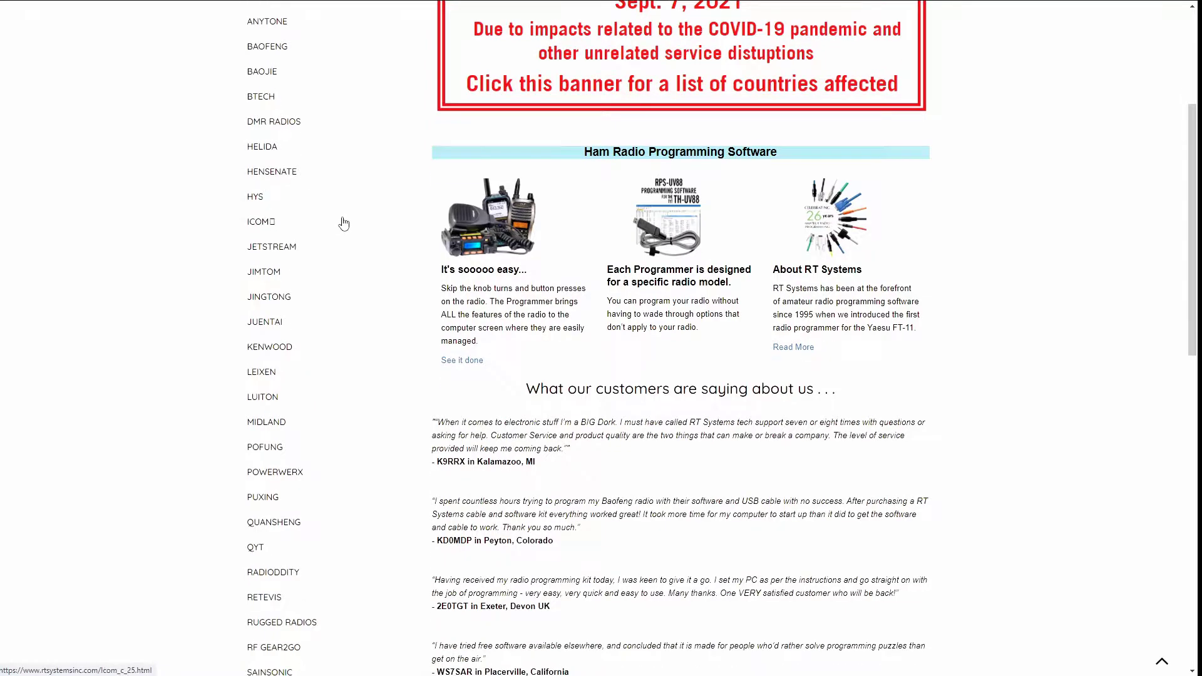
{"action": "scroll", "coordinate": [344, 224], "scroll_direction": "down", "scroll_amount": 3}
{"action": "scroll", "coordinate": [342, 224], "scroll_direction": "down", "scroll_amount": 1}
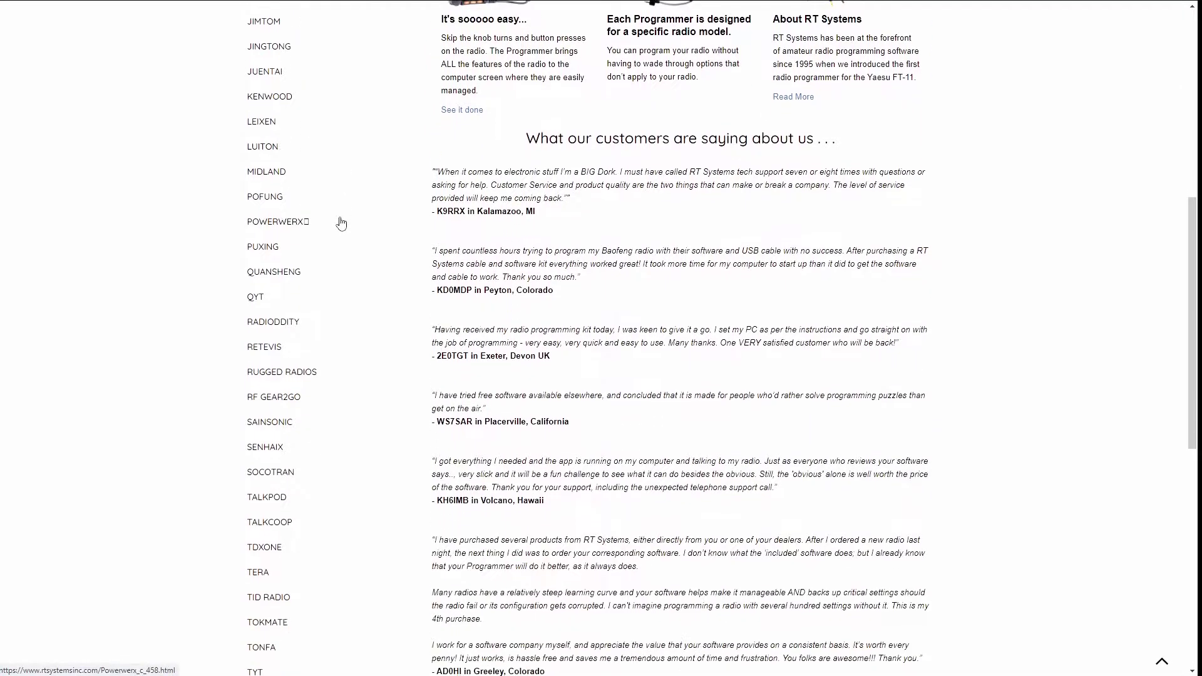
{"action": "scroll", "coordinate": [342, 223], "scroll_direction": "down", "scroll_amount": 3}
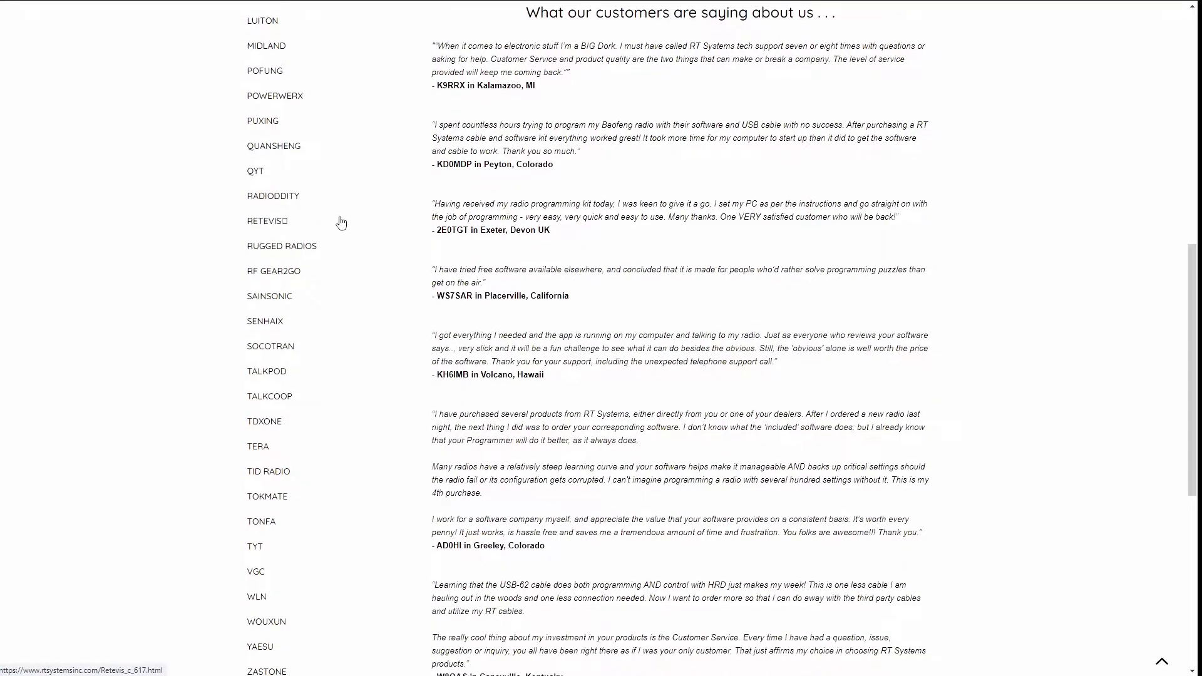
{"action": "scroll", "coordinate": [342, 224], "scroll_direction": "down", "scroll_amount": 4}
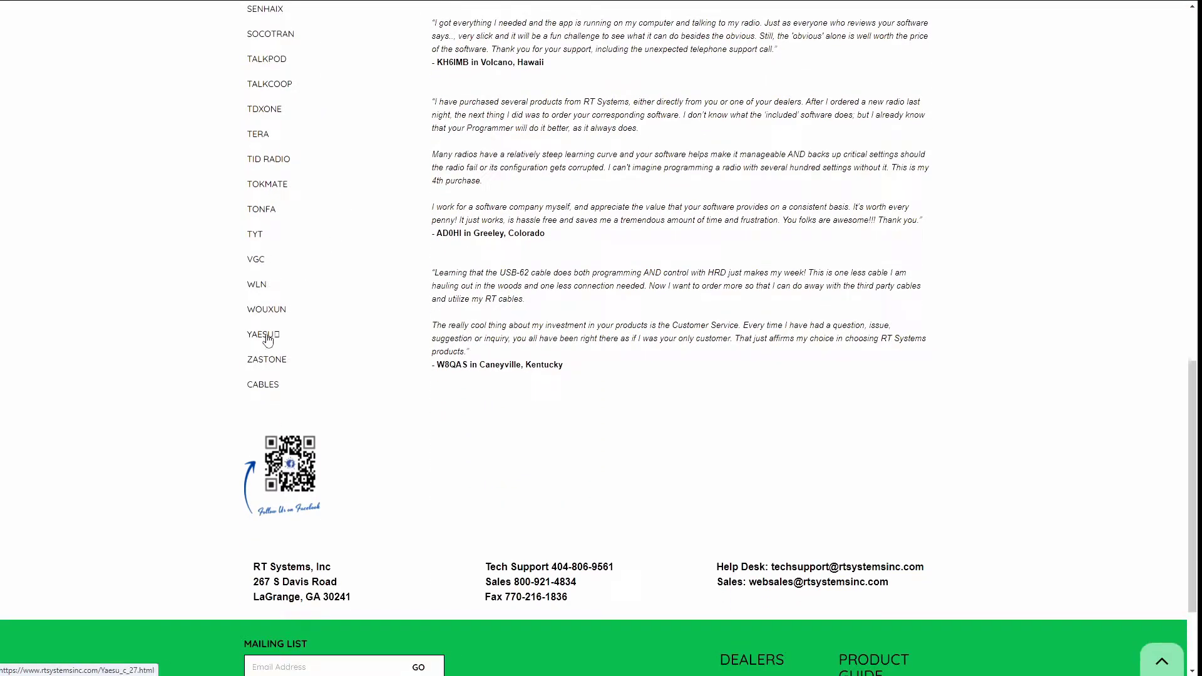
{"action": "left_click", "coordinate": [268, 339]}
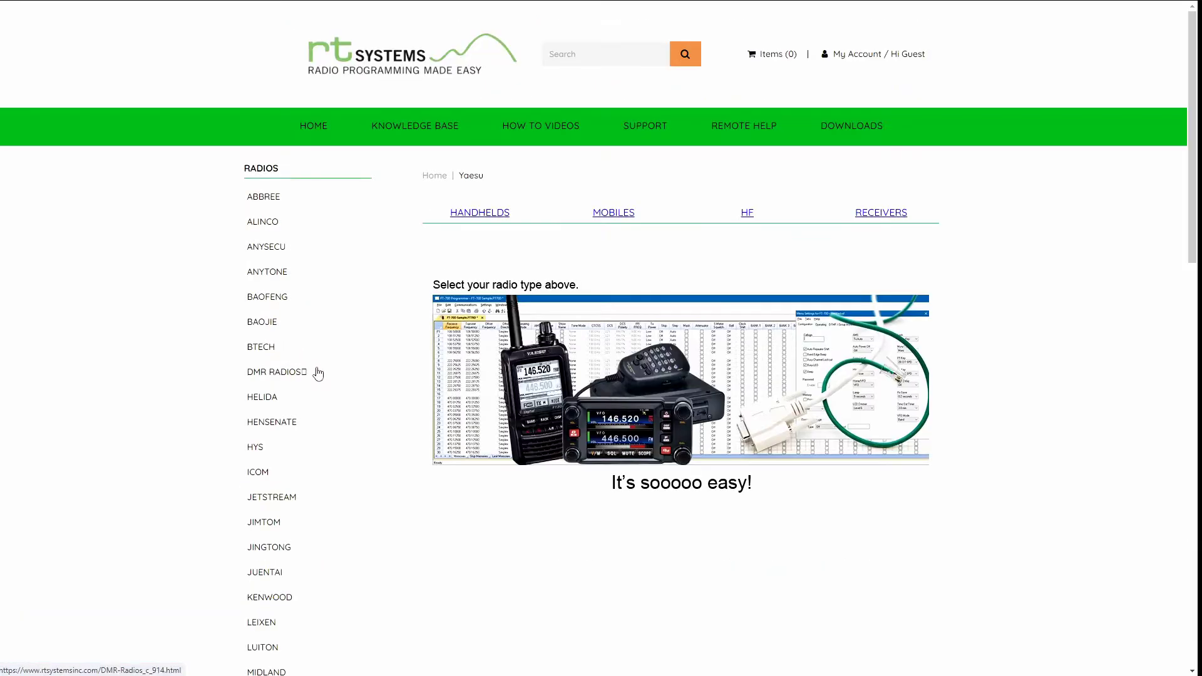
Step: Show the Yaesu HF radios and scroll down to the FT-991A/FT-991 thumbnail
{"action": "left_click", "coordinate": [747, 214]}
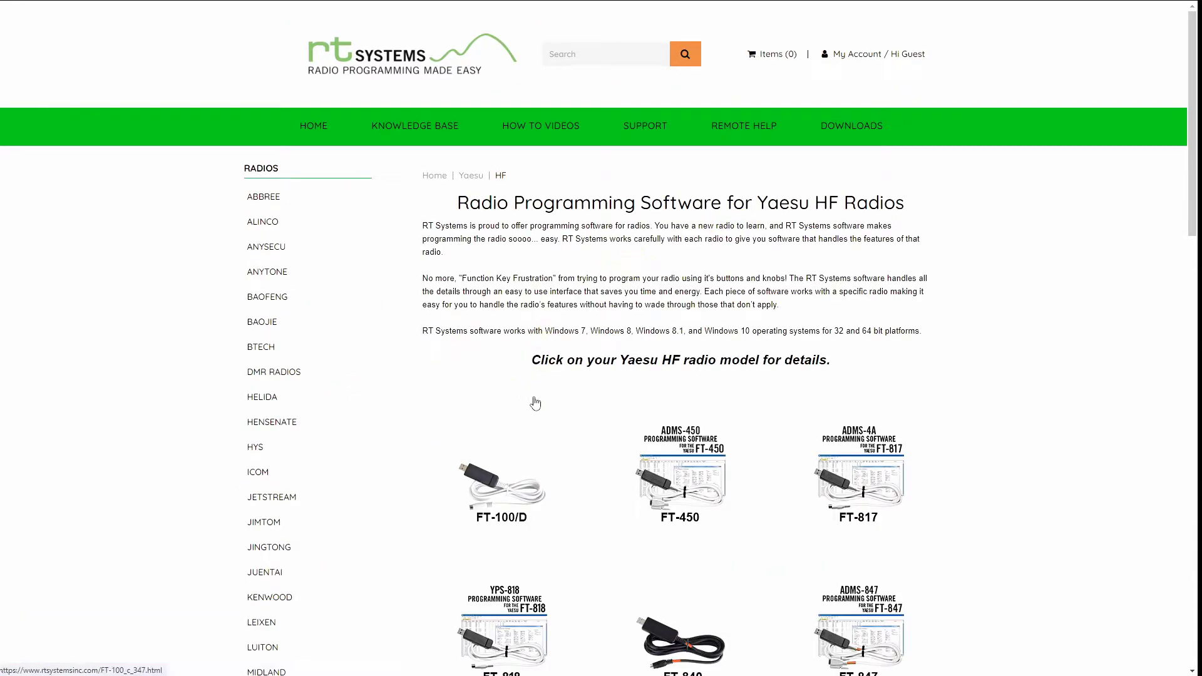
{"action": "scroll", "coordinate": [588, 428], "scroll_direction": "down", "scroll_amount": 3}
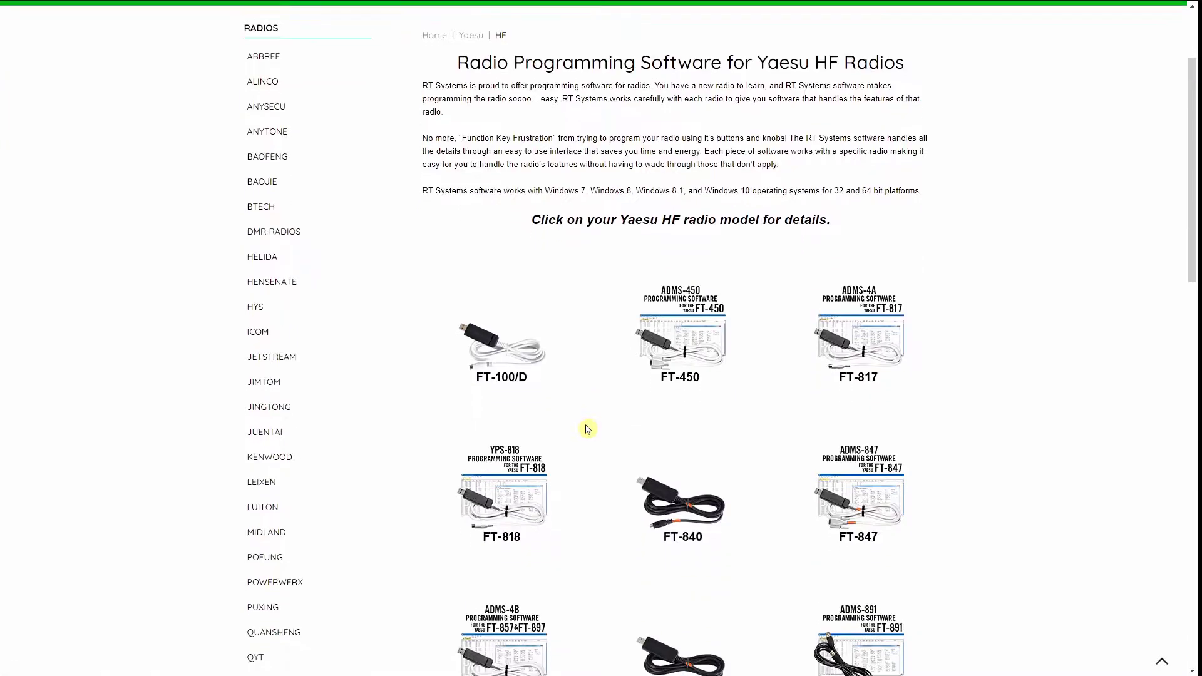
{"action": "scroll", "coordinate": [584, 389], "scroll_direction": "down", "scroll_amount": 3}
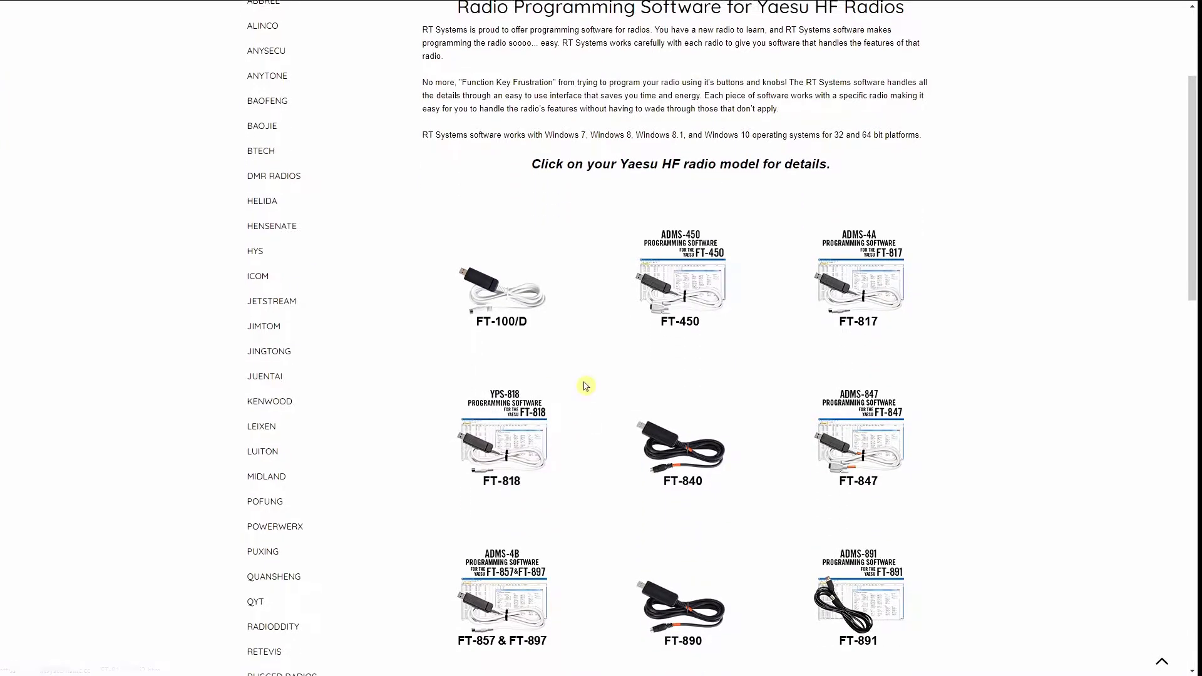
{"action": "scroll", "coordinate": [586, 390], "scroll_direction": "down", "scroll_amount": 5}
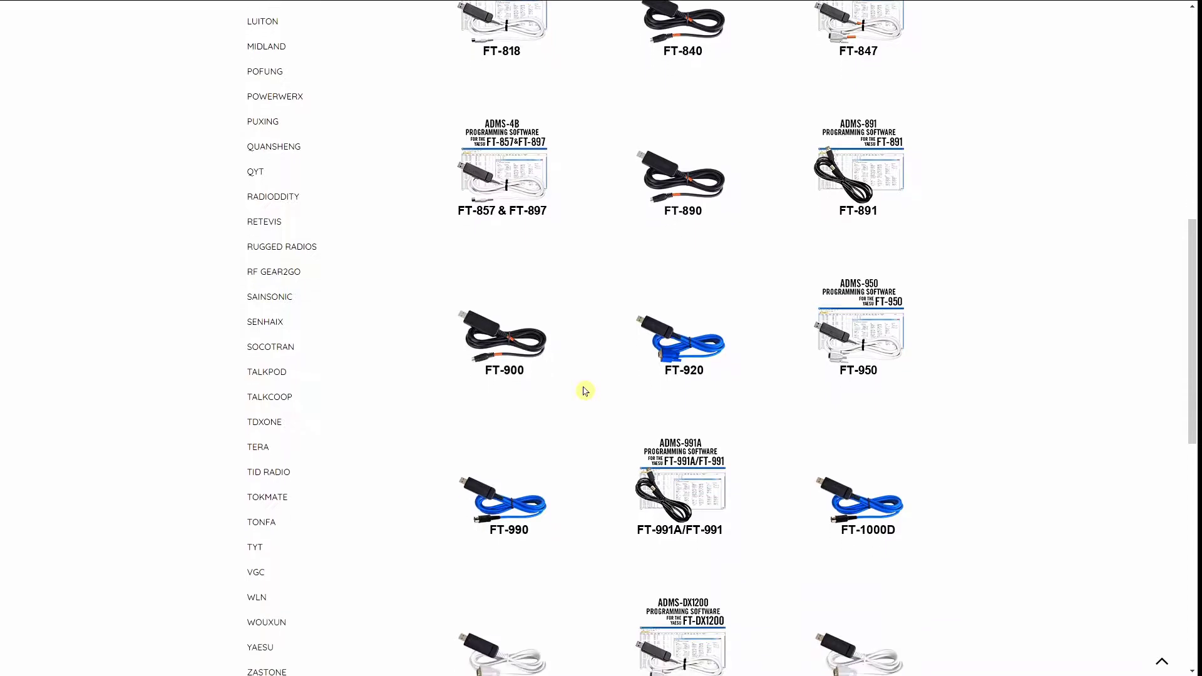
{"action": "scroll", "coordinate": [586, 391], "scroll_direction": "down", "scroll_amount": 2}
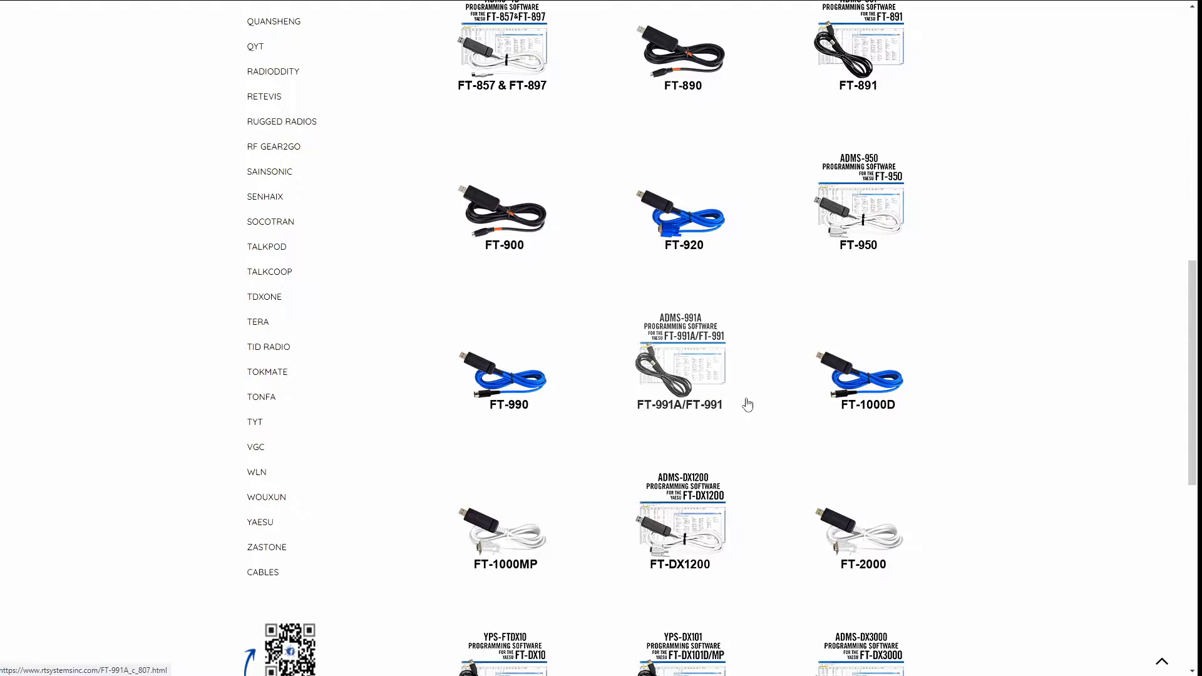
Step: Open the FT-991A/FT-991 software page and scroll to the $35 kit, $25 software and $12 RT-42 cable offers
{"action": "left_click", "coordinate": [692, 373]}
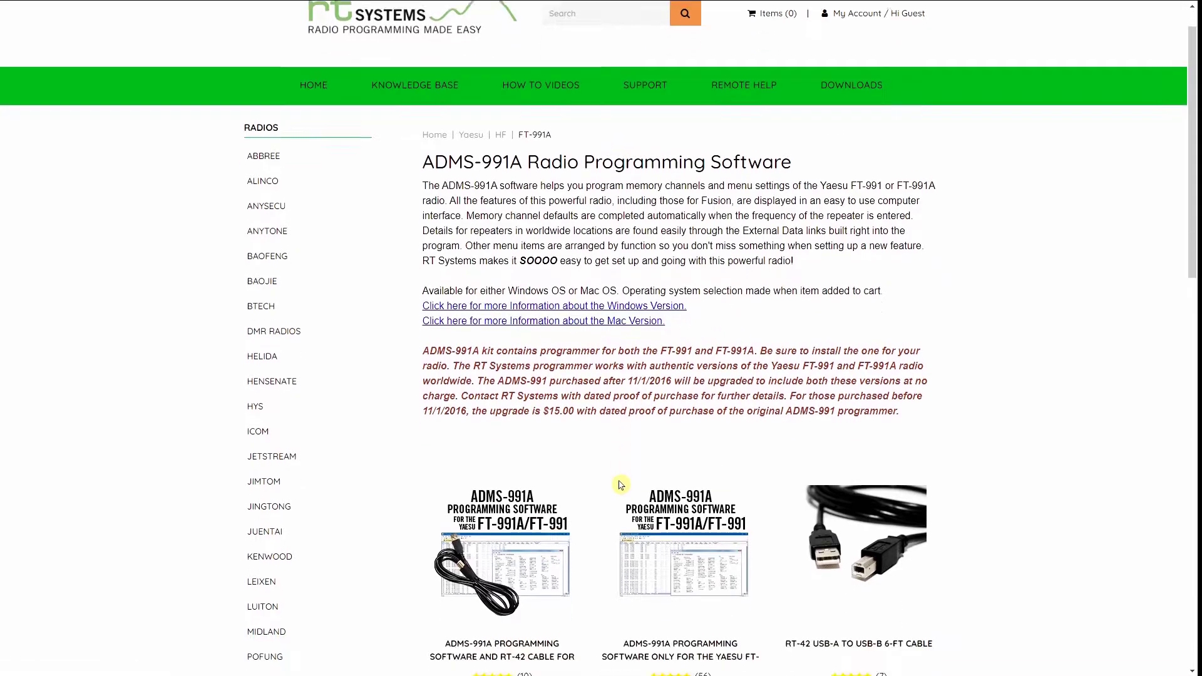
{"action": "scroll", "coordinate": [620, 485], "scroll_direction": "down", "scroll_amount": 3}
{"action": "scroll", "coordinate": [616, 487], "scroll_direction": "down", "scroll_amount": 1}
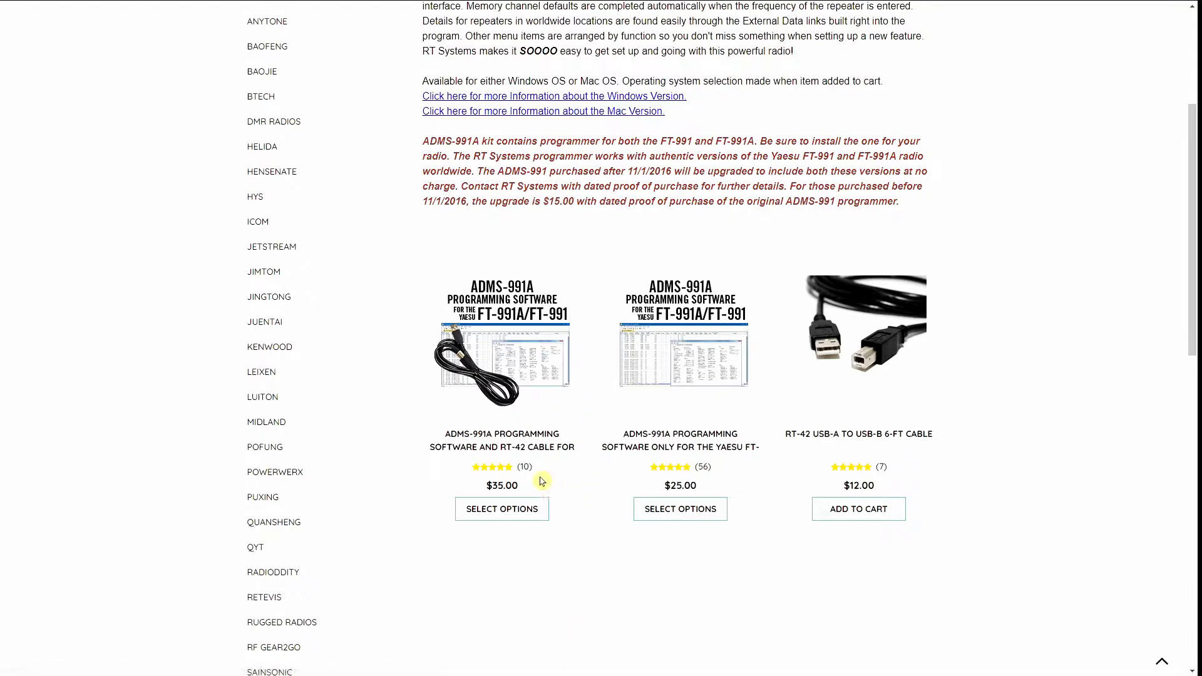
{"action": "left_click", "coordinate": [515, 513]}
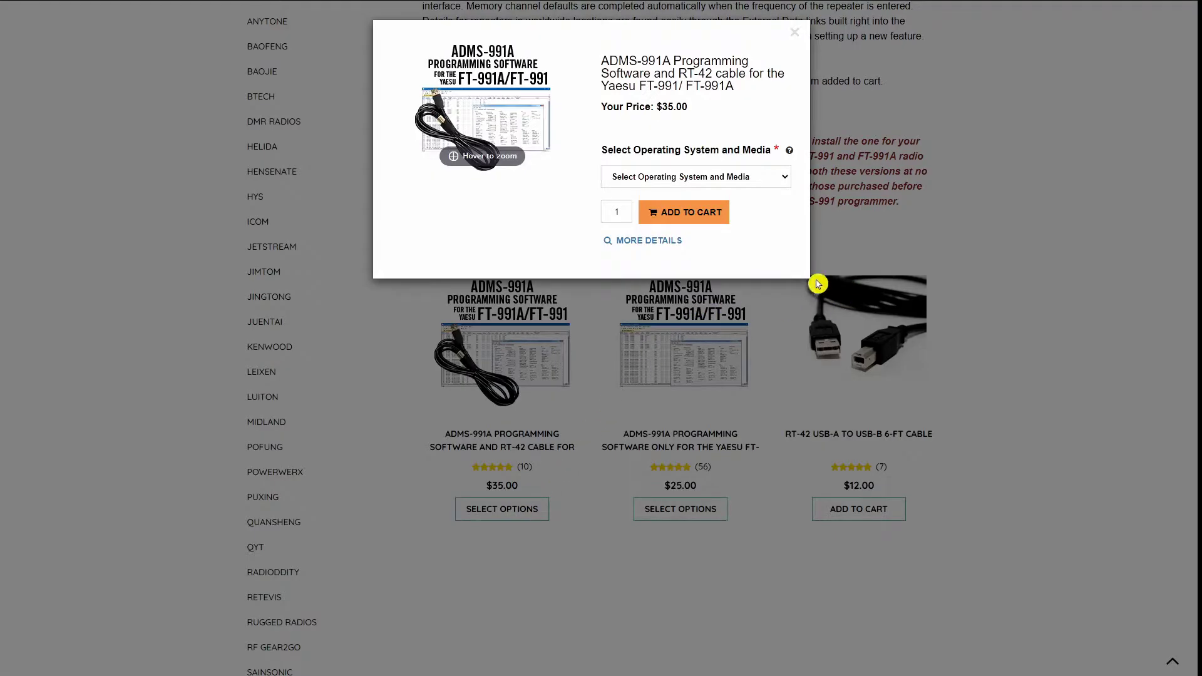
{"action": "left_click", "coordinate": [787, 179]}
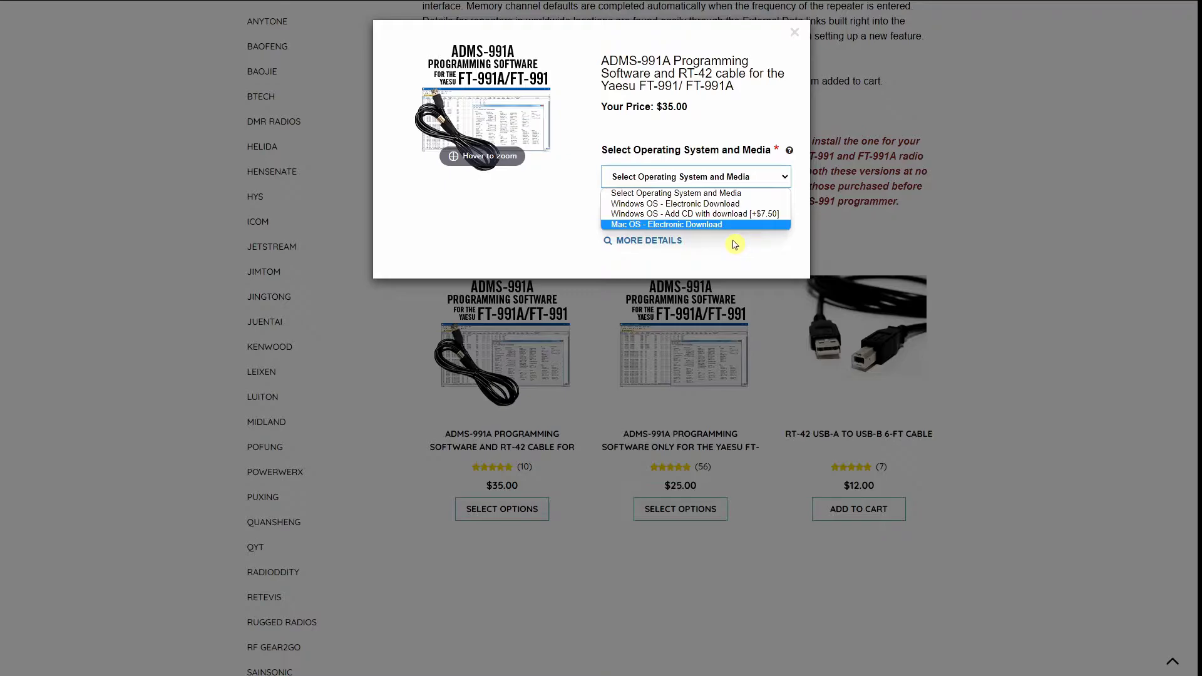
{"action": "left_click", "coordinate": [779, 407]}
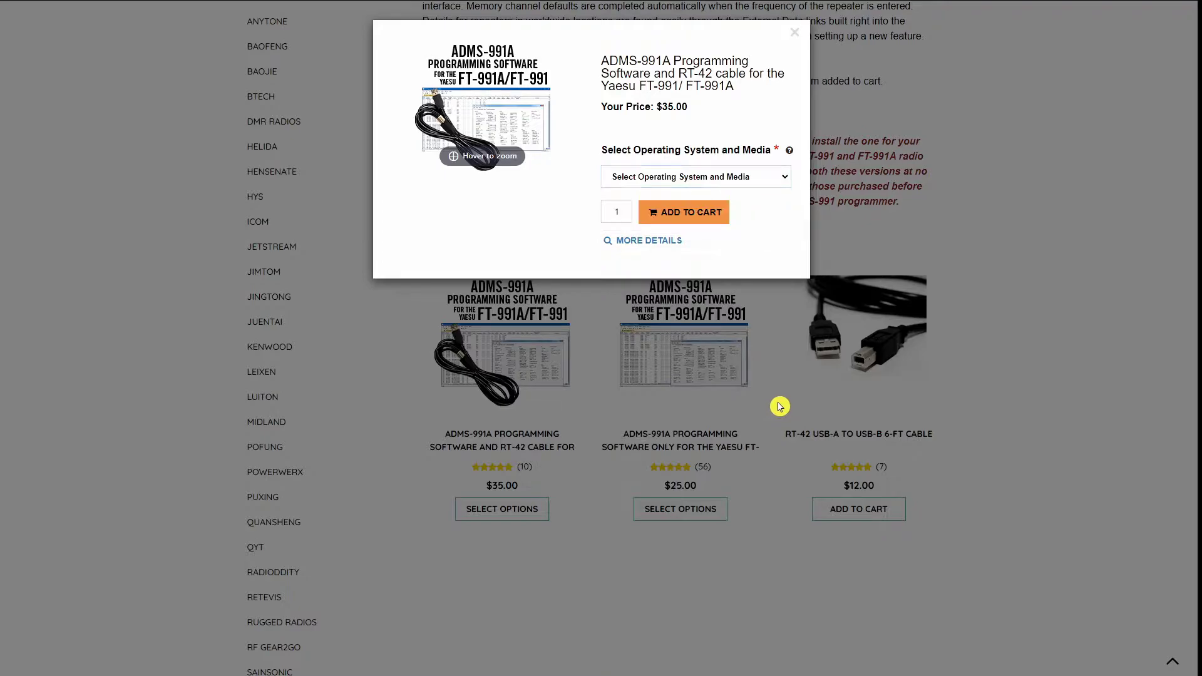
{"action": "left_click", "coordinate": [779, 407]}
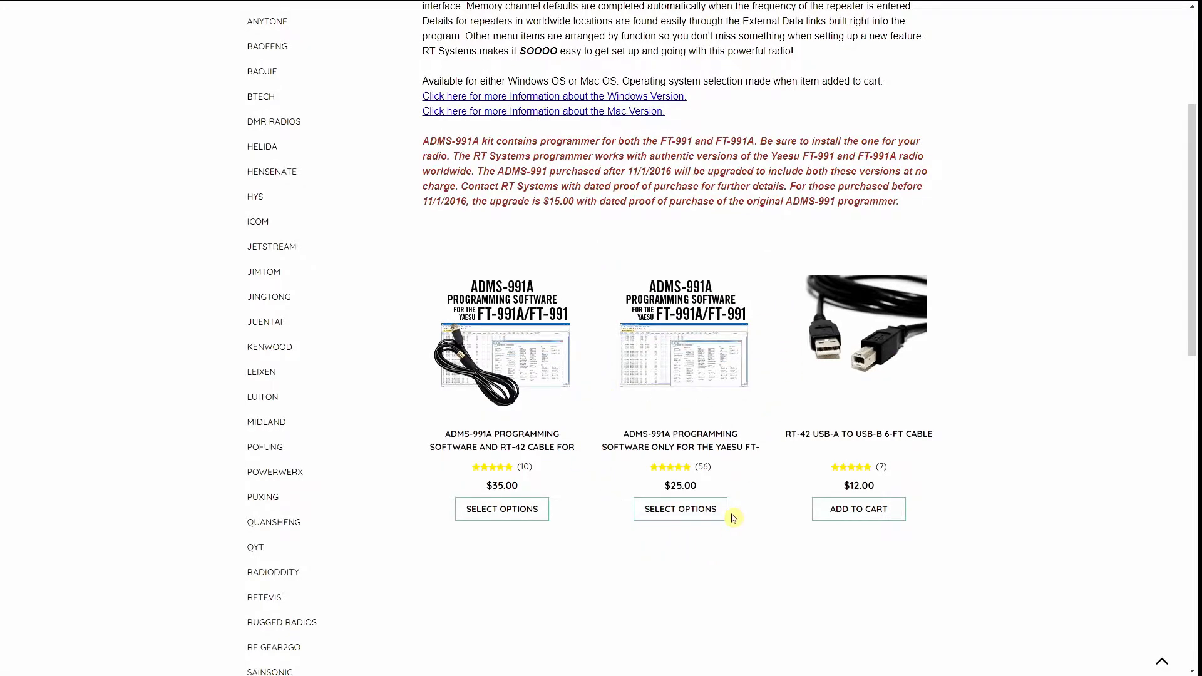
{"action": "left_click", "coordinate": [693, 515]}
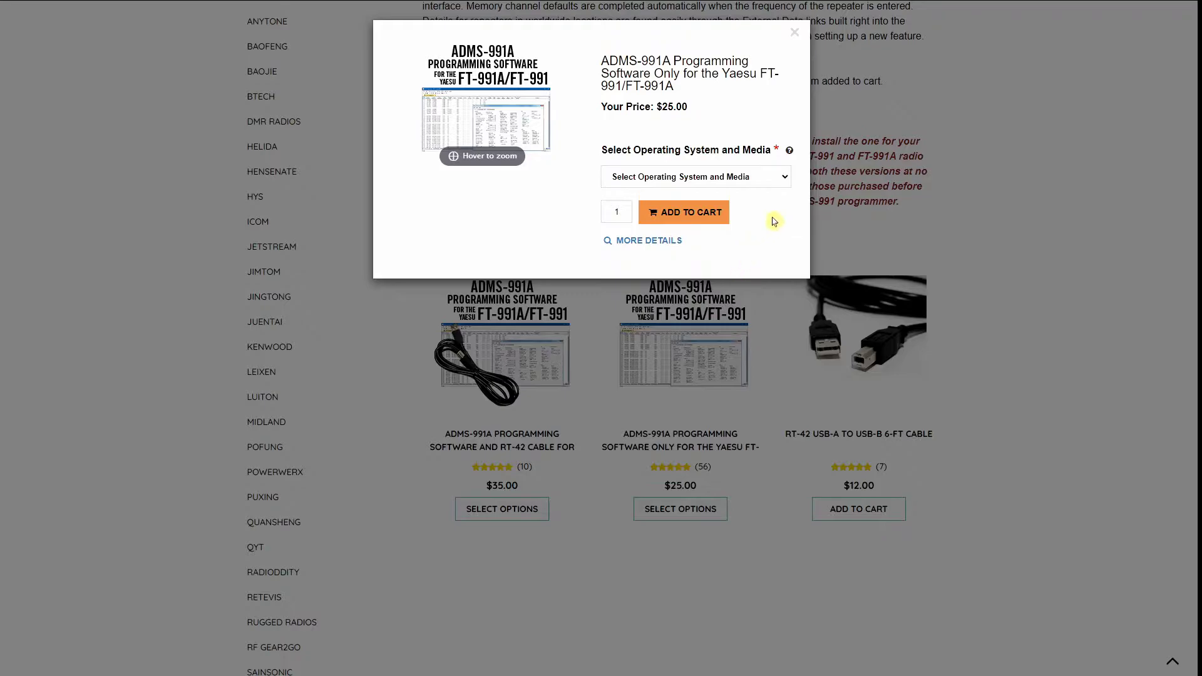
{"action": "left_click", "coordinate": [785, 178]}
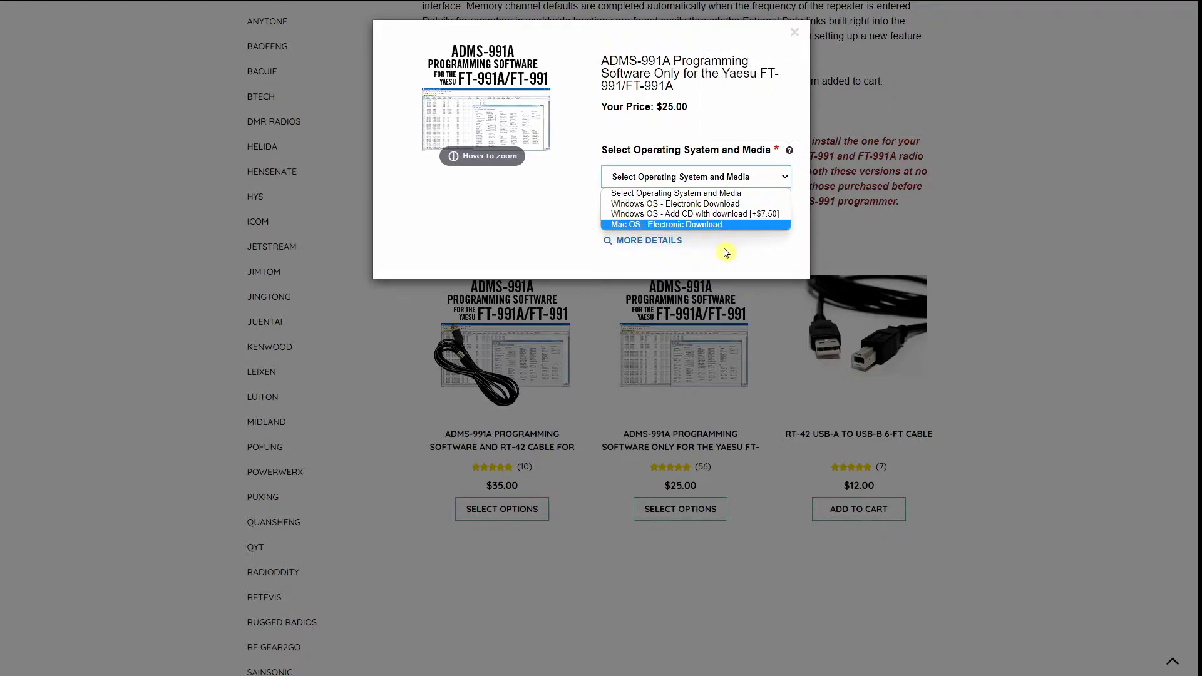
{"action": "left_click", "coordinate": [796, 33]}
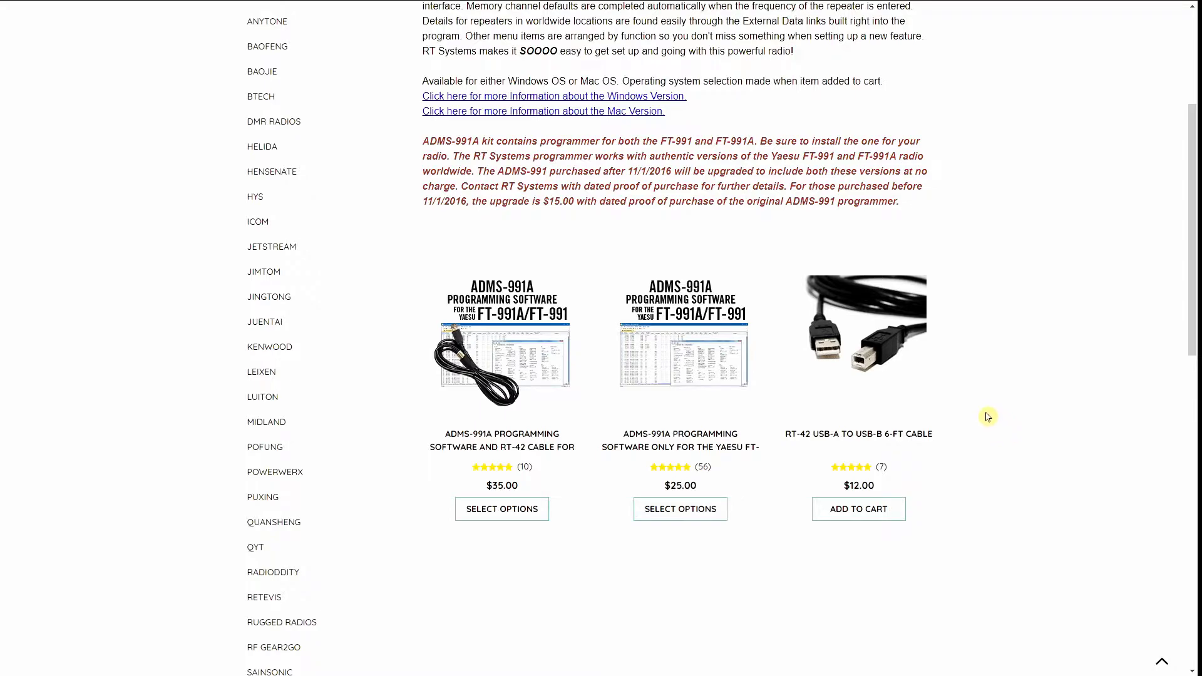
Step: Highlight memory channels 001–040 in the Local FM_C4FM spreadsheet, then clear the selection
{"action": "mouse_move", "coordinate": [904, 404]}
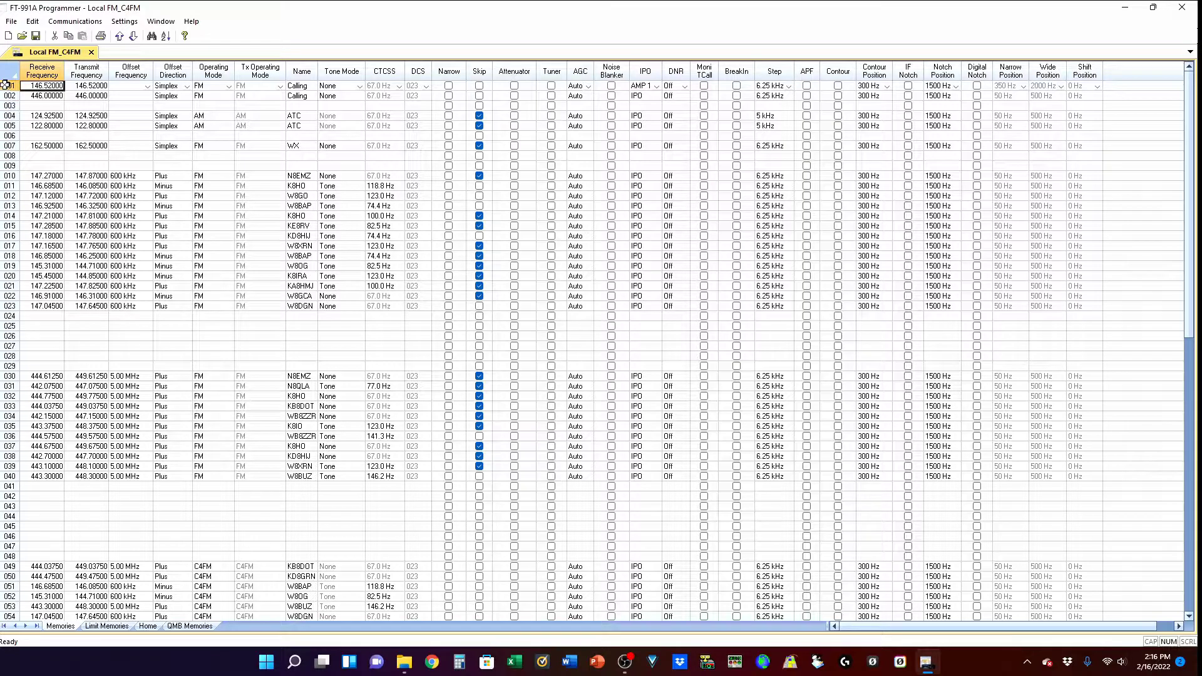
{"action": "left_click_drag", "start_coordinate": [6, 86], "coordinate": [30, 582]}
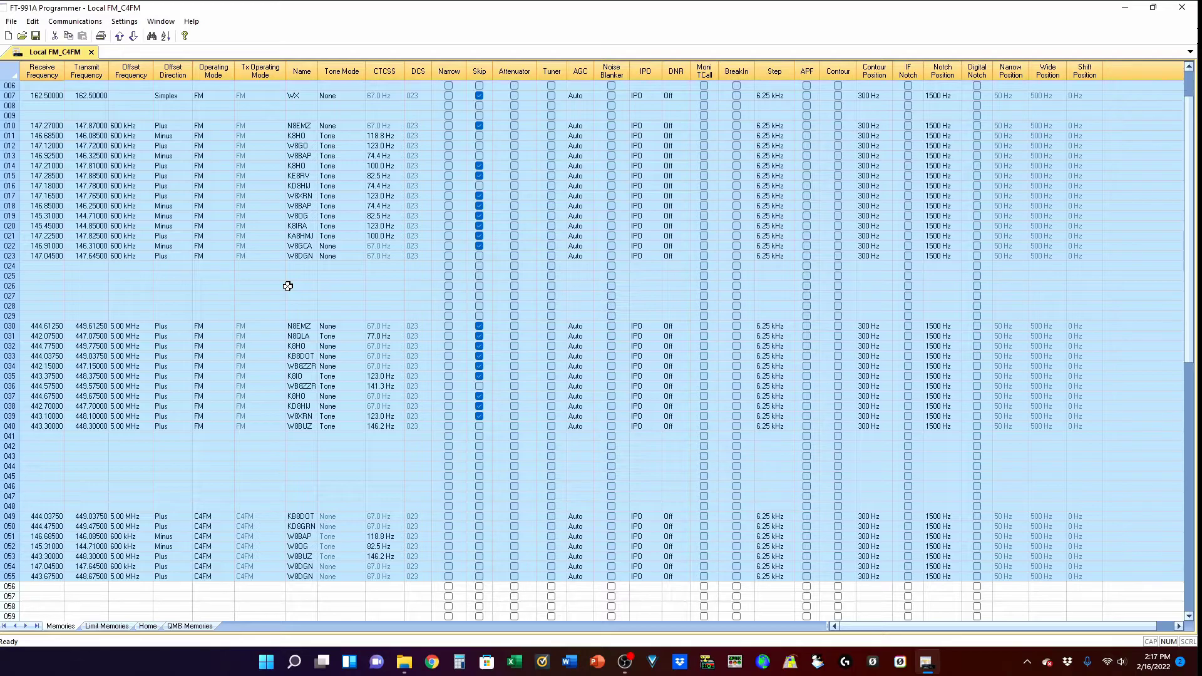
{"action": "scroll", "coordinate": [11, 86], "scroll_direction": "up", "scroll_amount": 2}
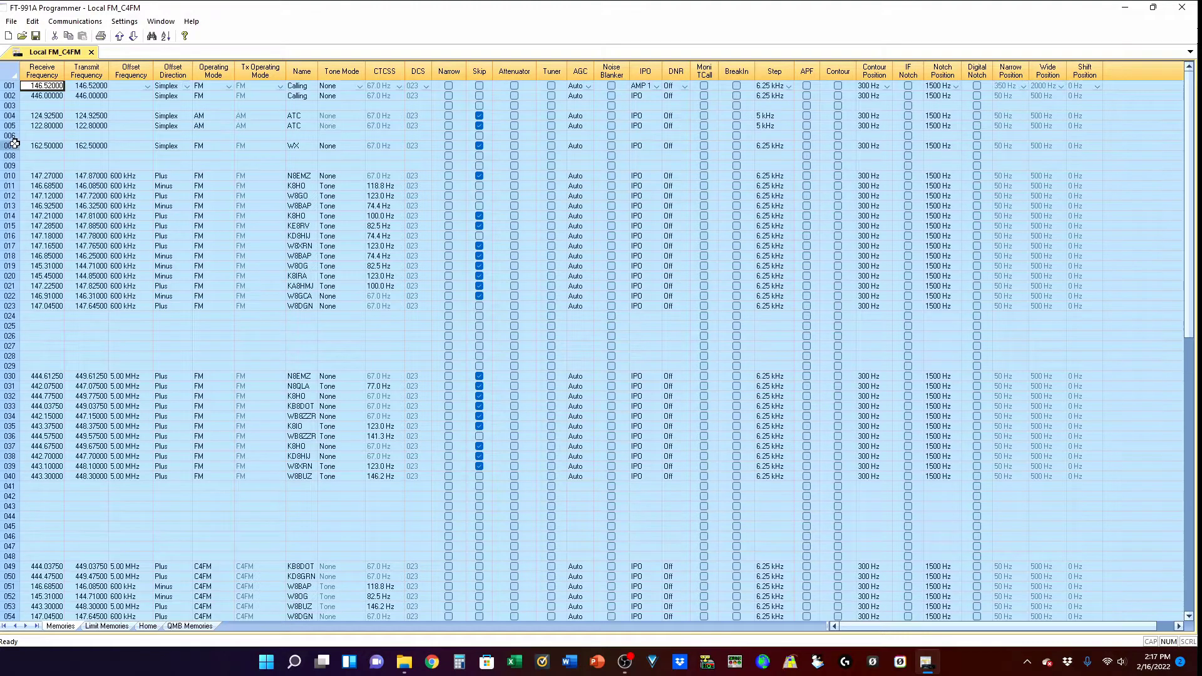
{"action": "left_click", "coordinate": [12, 86]}
{"action": "left_click_drag", "start_coordinate": [11, 86], "coordinate": [21, 477]}
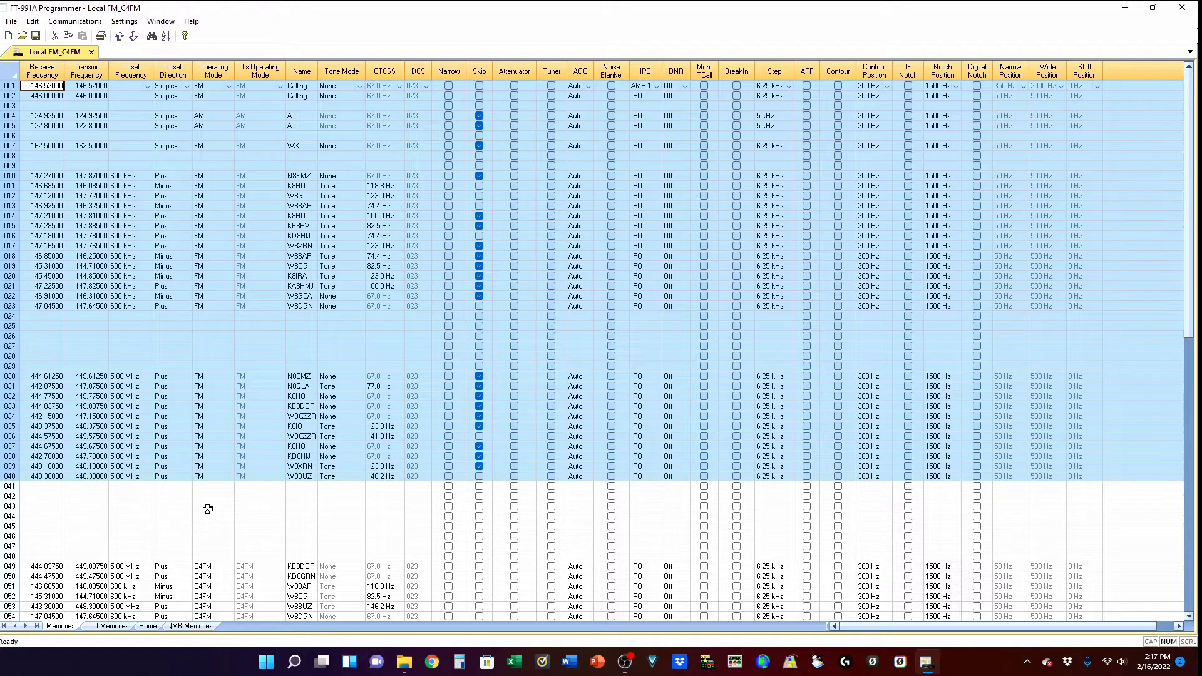
{"action": "key", "text": "Escape"}
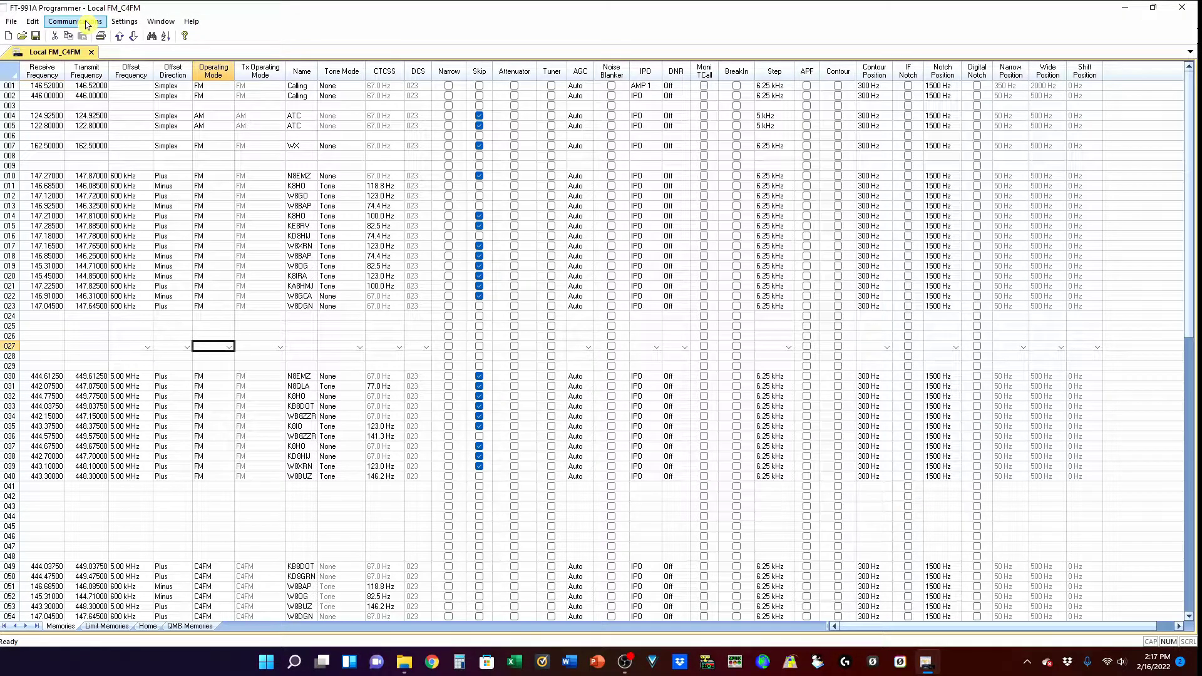
Step: Choose Communications > Get Data From Radio to start a new Untitled1 file
{"action": "left_click", "coordinate": [86, 23]}
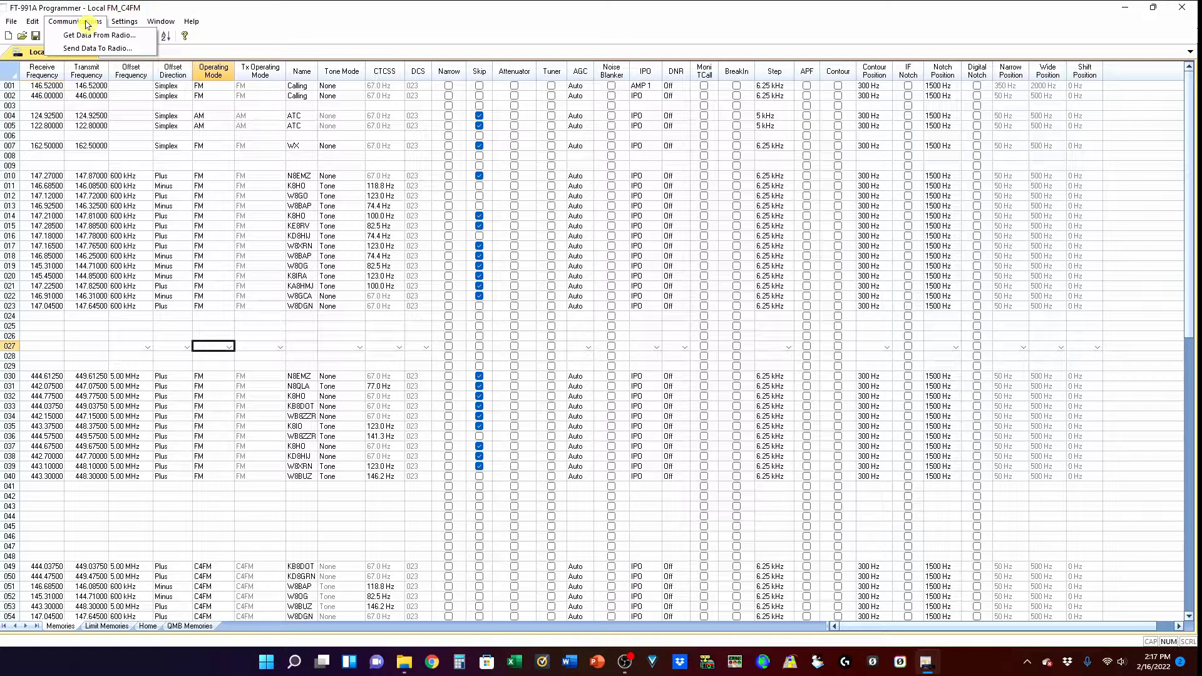
{"action": "left_click", "coordinate": [118, 36]}
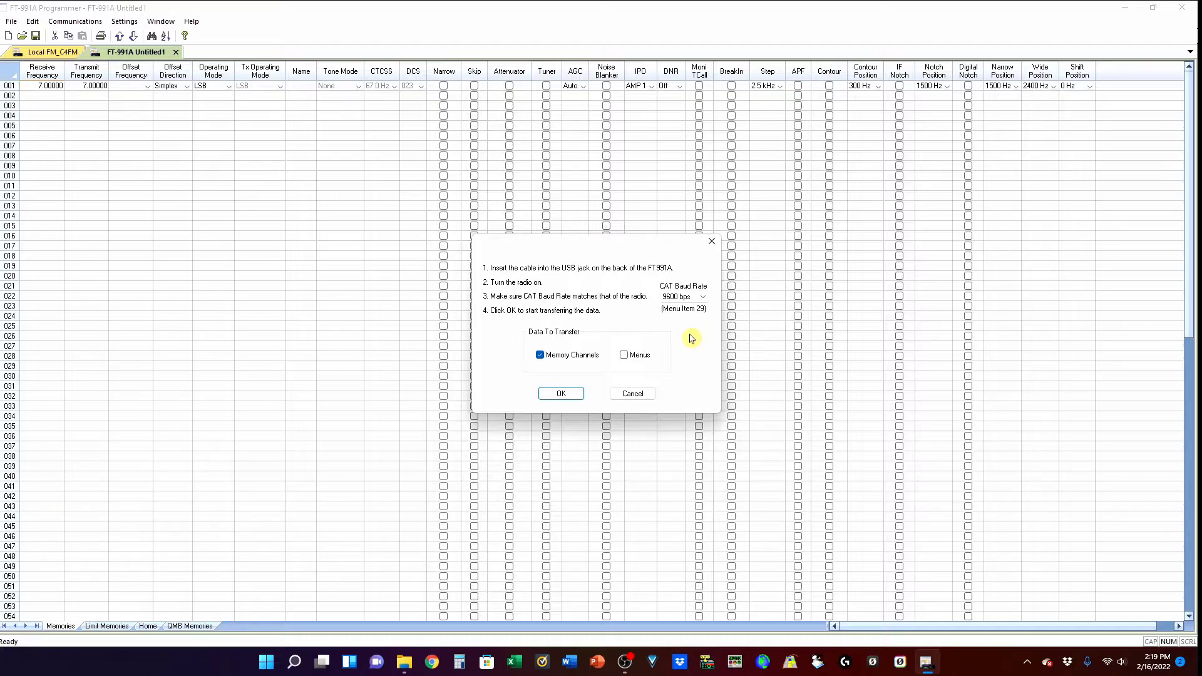
Step: Check the CAT baud rate and read the radio's memory channels into Untitled1
{"action": "left_click", "coordinate": [686, 296]}
{"action": "left_click", "coordinate": [561, 393]}
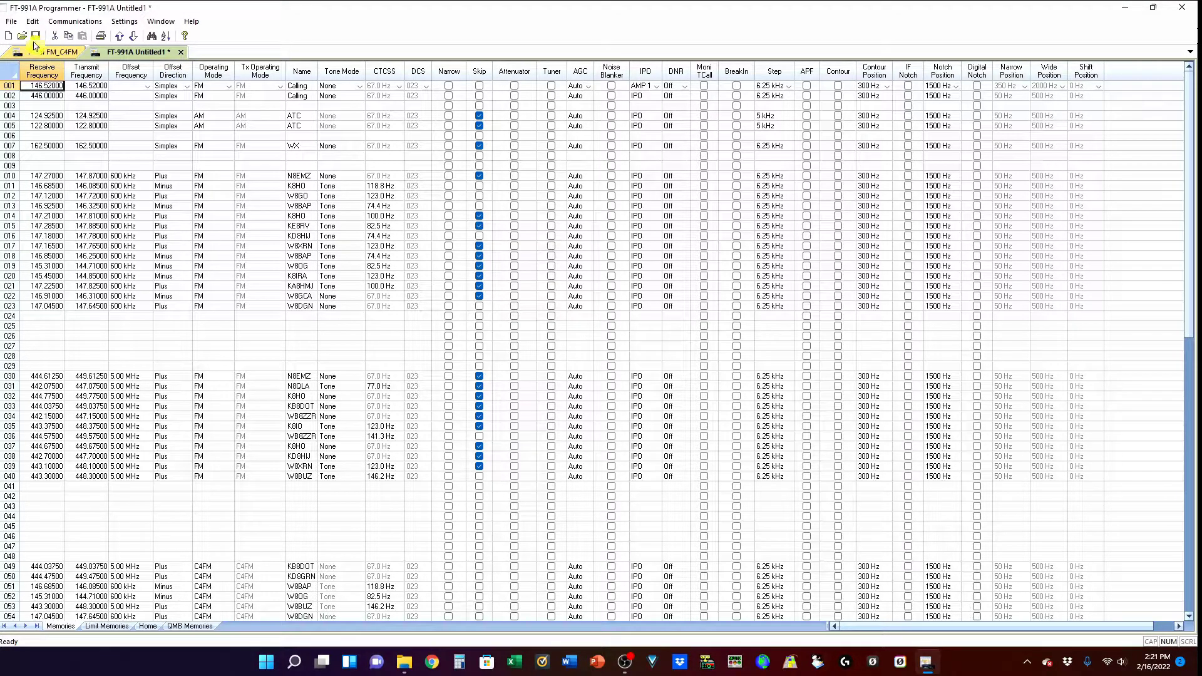
{"action": "left_click", "coordinate": [11, 21]}
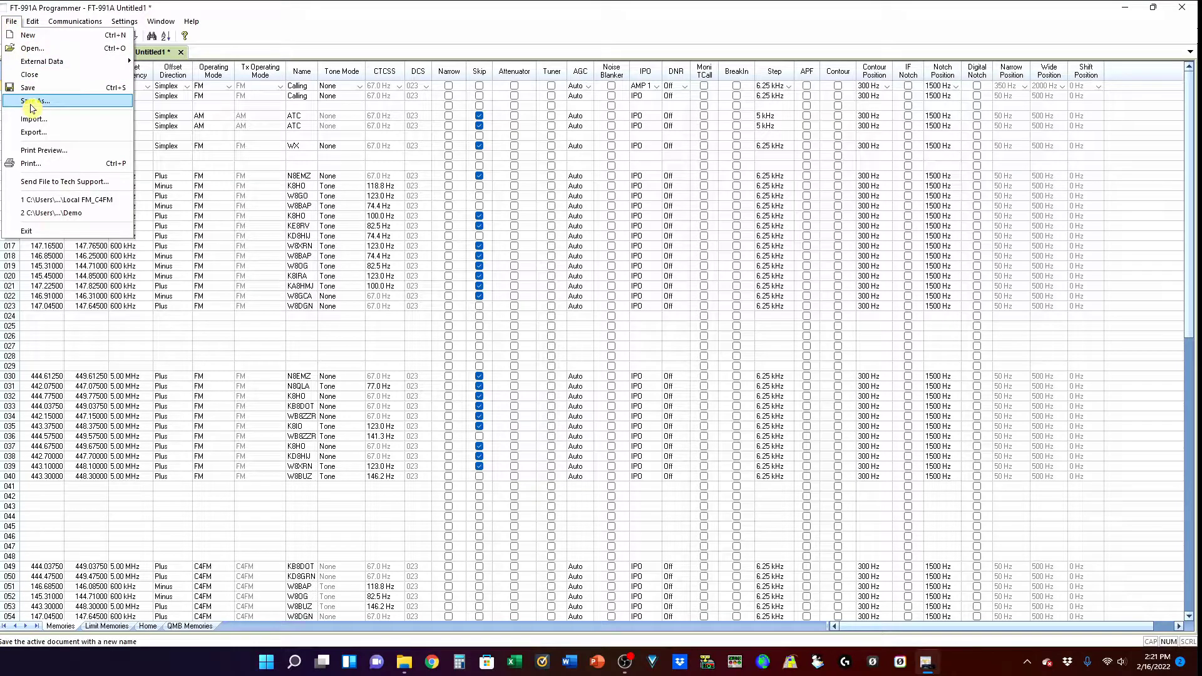
{"action": "left_click", "coordinate": [407, 36]}
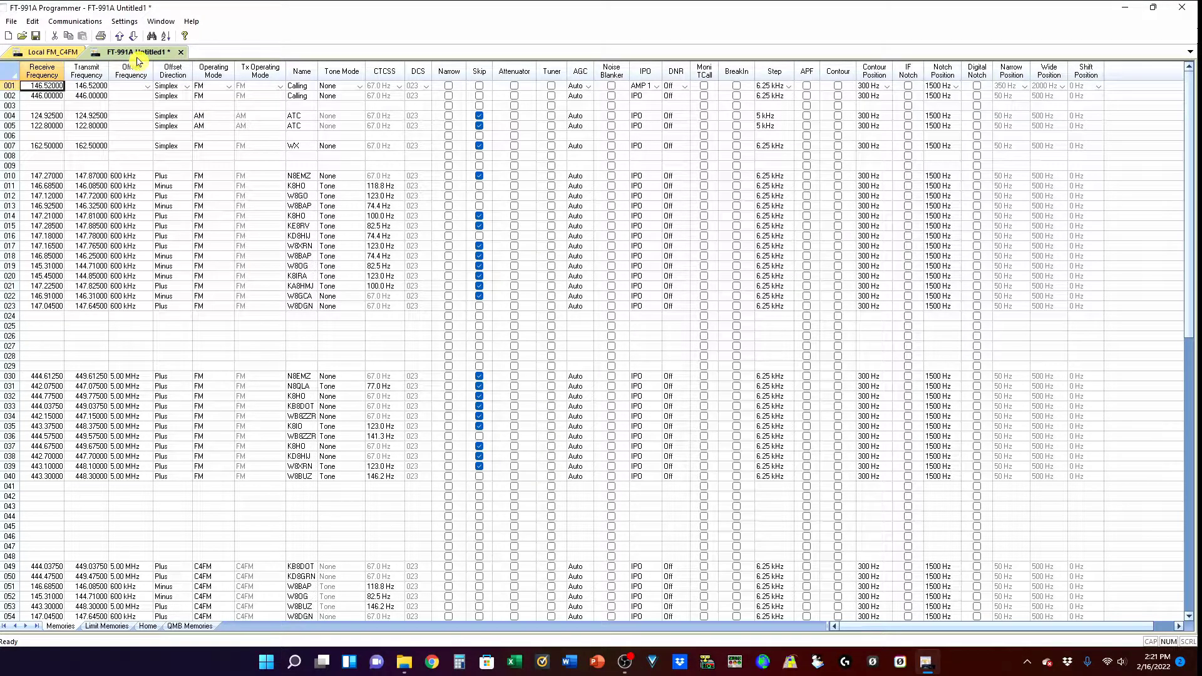
{"action": "left_click", "coordinate": [52, 56]}
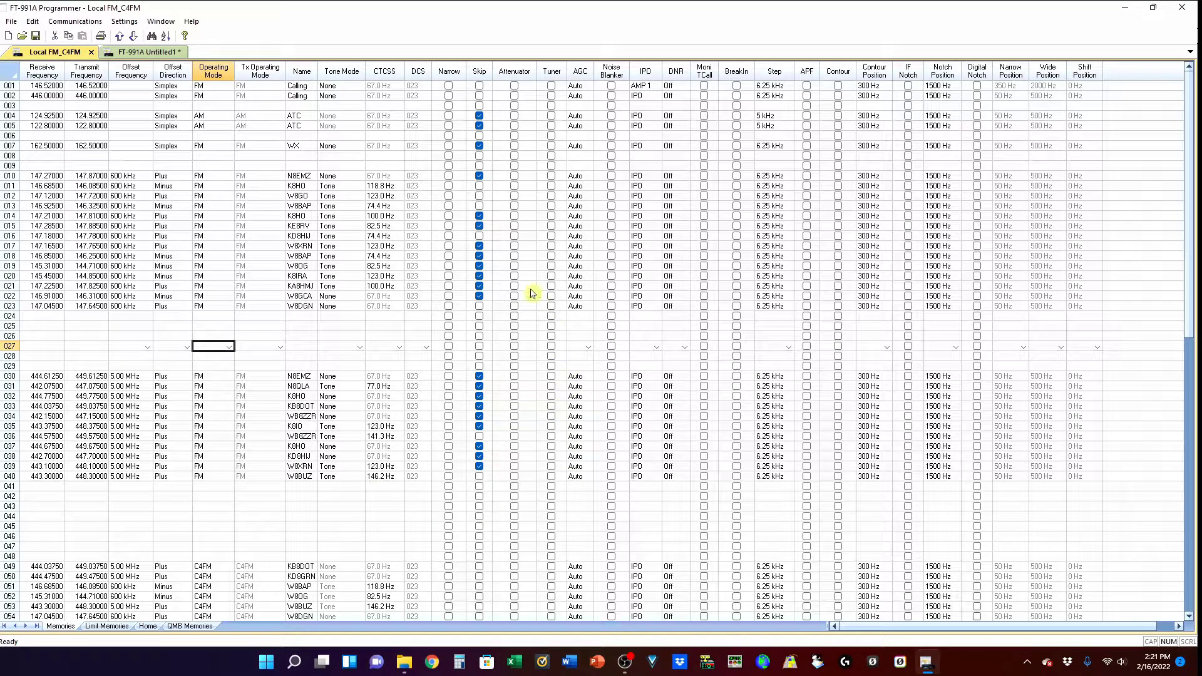
{"action": "left_click", "coordinate": [149, 52]}
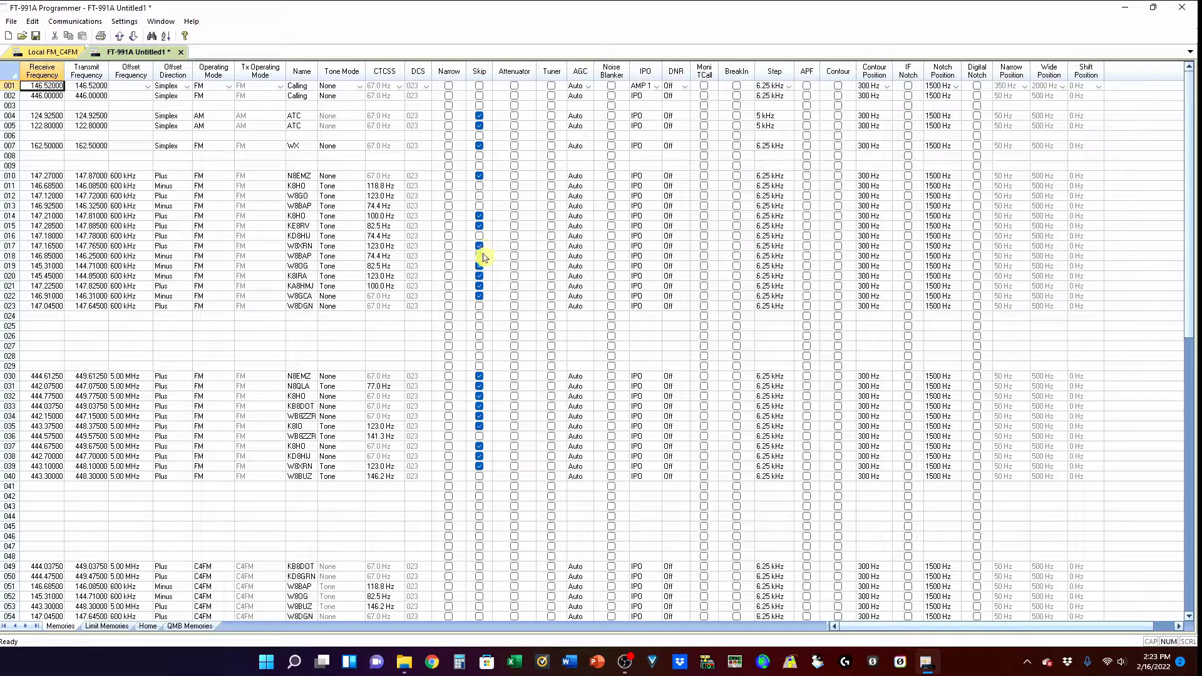
{"action": "left_click", "coordinate": [480, 274]}
{"action": "left_click", "coordinate": [479, 296]}
{"action": "left_click", "coordinate": [9, 185]}
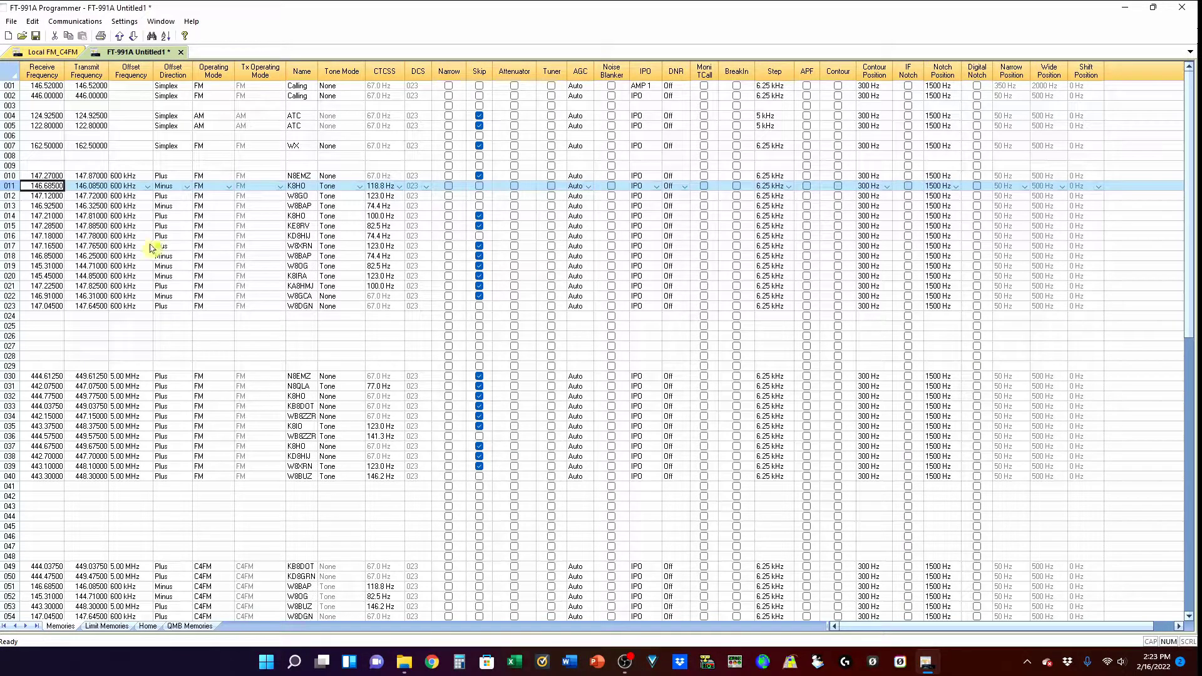
{"action": "left_click", "coordinate": [148, 186]}
{"action": "left_click", "coordinate": [147, 186]}
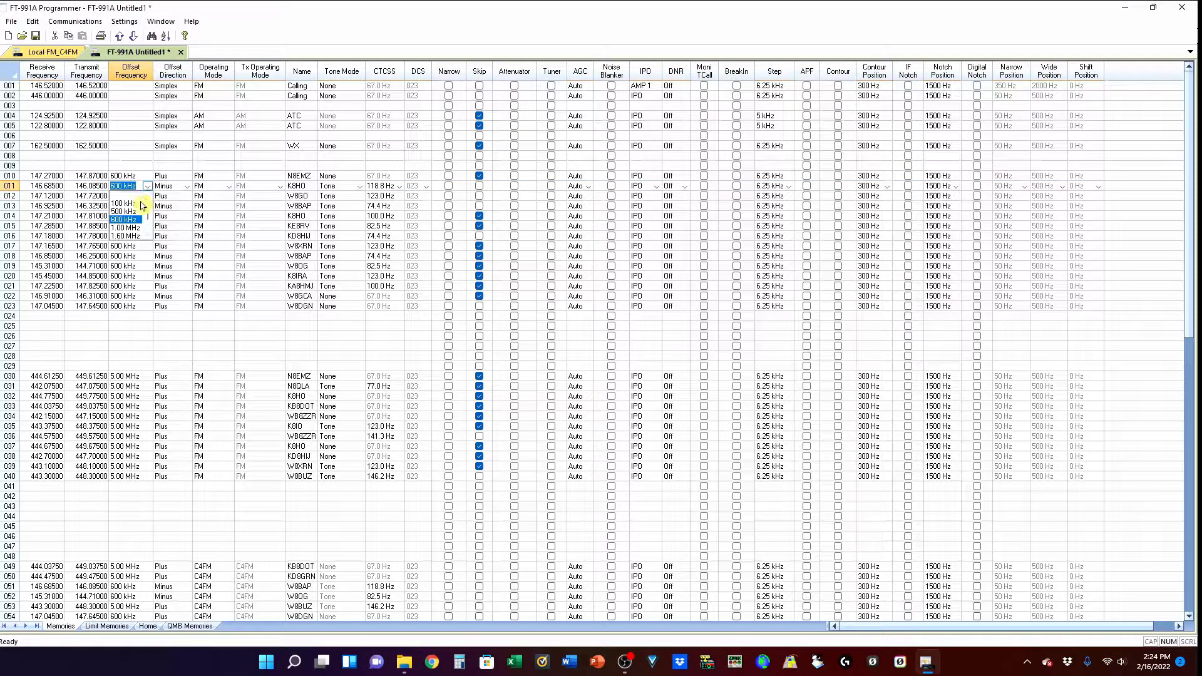
{"action": "left_click", "coordinate": [181, 226]}
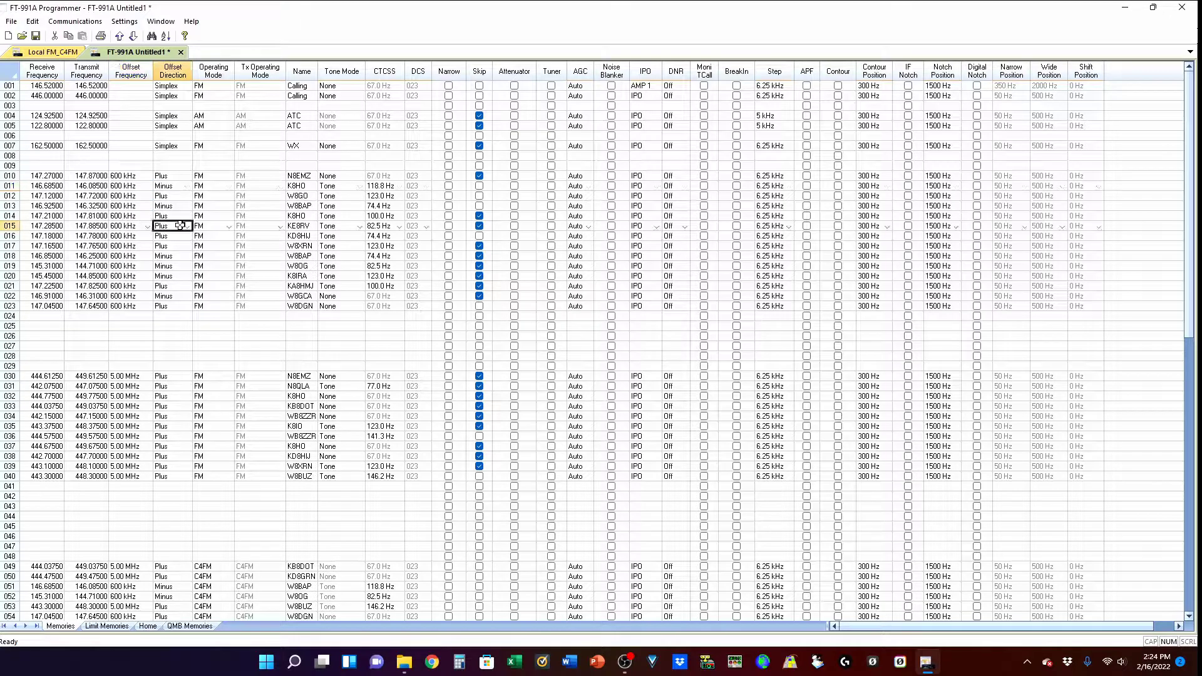
{"action": "left_click", "coordinate": [95, 186]}
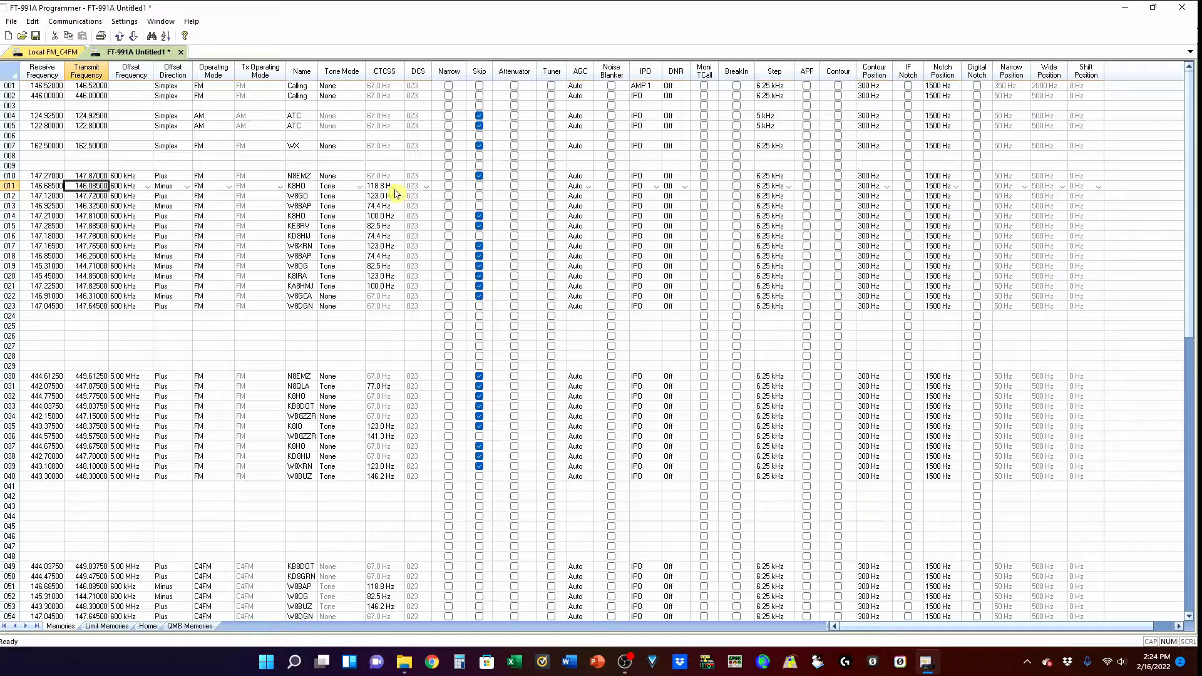
{"action": "left_click", "coordinate": [360, 187]}
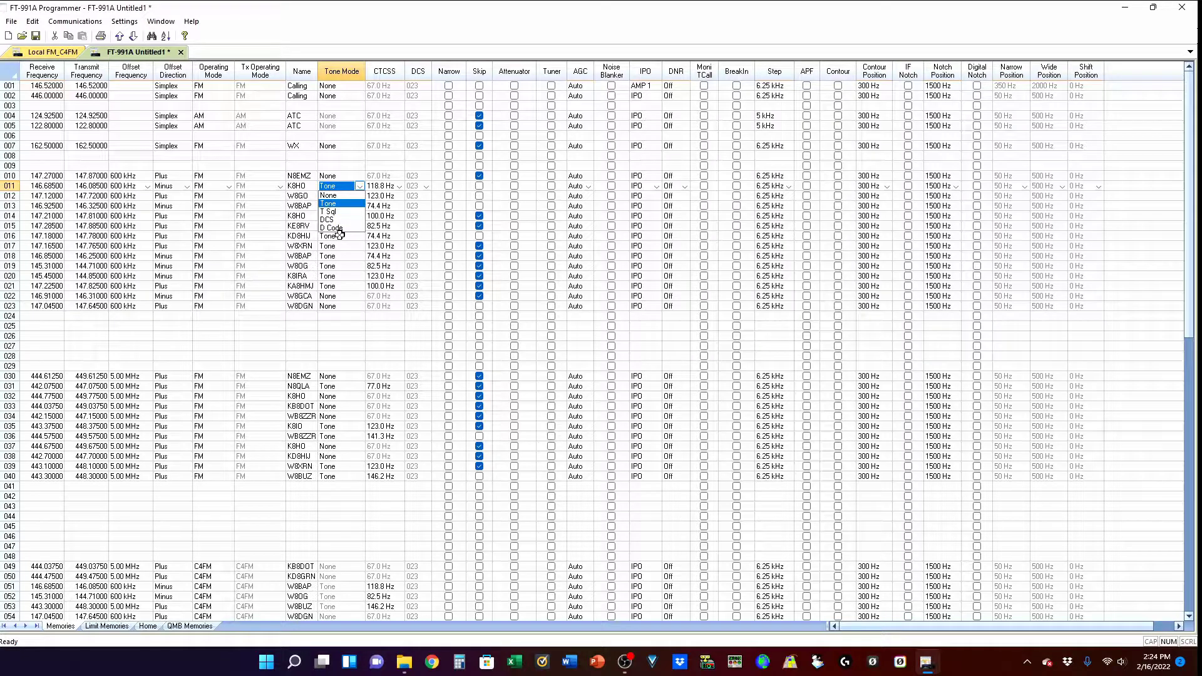
{"action": "left_click", "coordinate": [335, 205]}
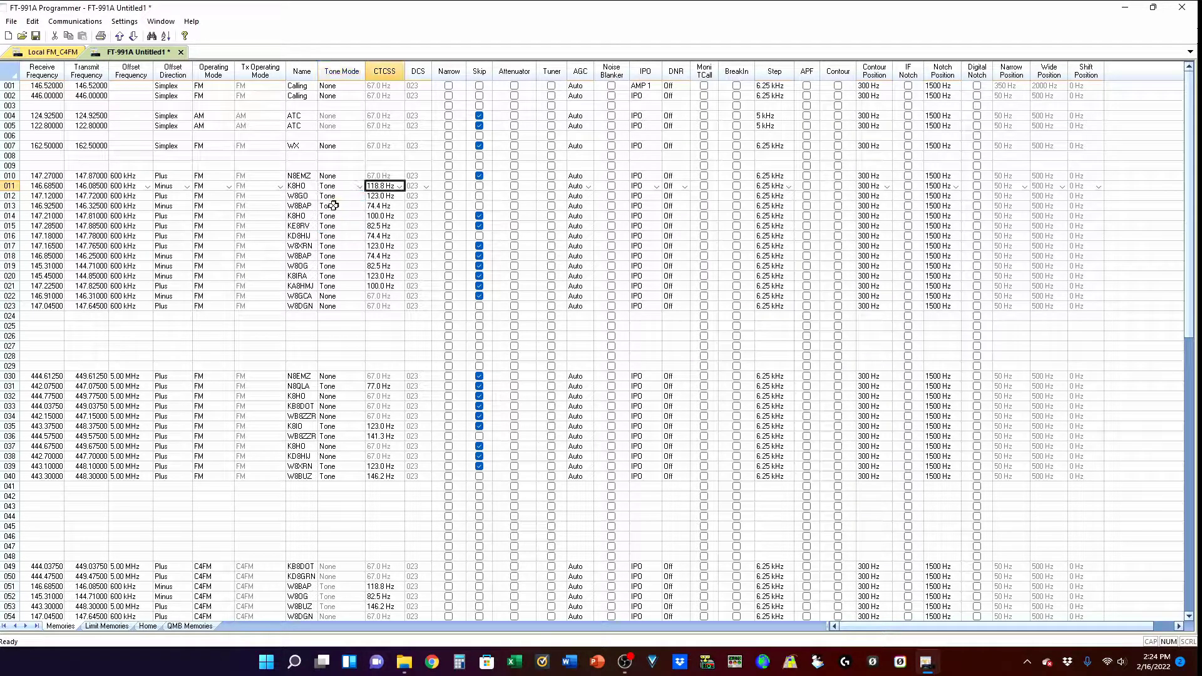
{"action": "left_click", "coordinate": [401, 189]}
{"action": "left_click", "coordinate": [399, 186]}
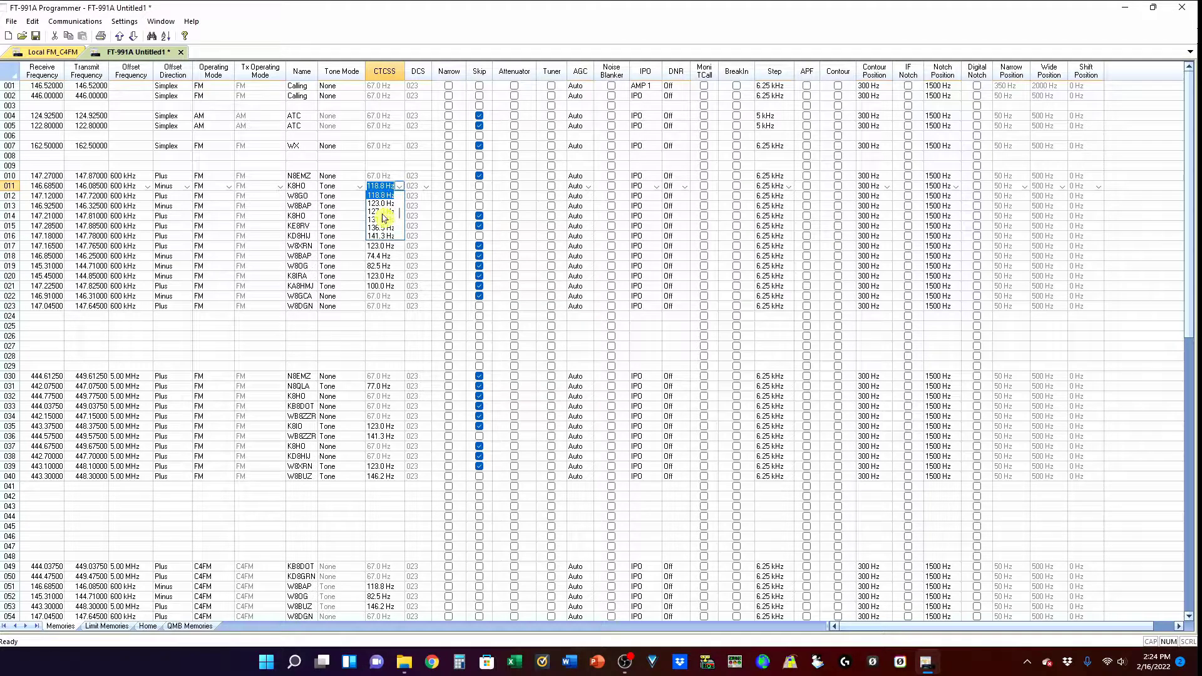
{"action": "scroll", "coordinate": [382, 218], "scroll_direction": "up", "scroll_amount": 5}
{"action": "scroll", "coordinate": [383, 222], "scroll_direction": "down", "scroll_amount": 9}
{"action": "scroll", "coordinate": [384, 228], "scroll_direction": "down", "scroll_amount": 5}
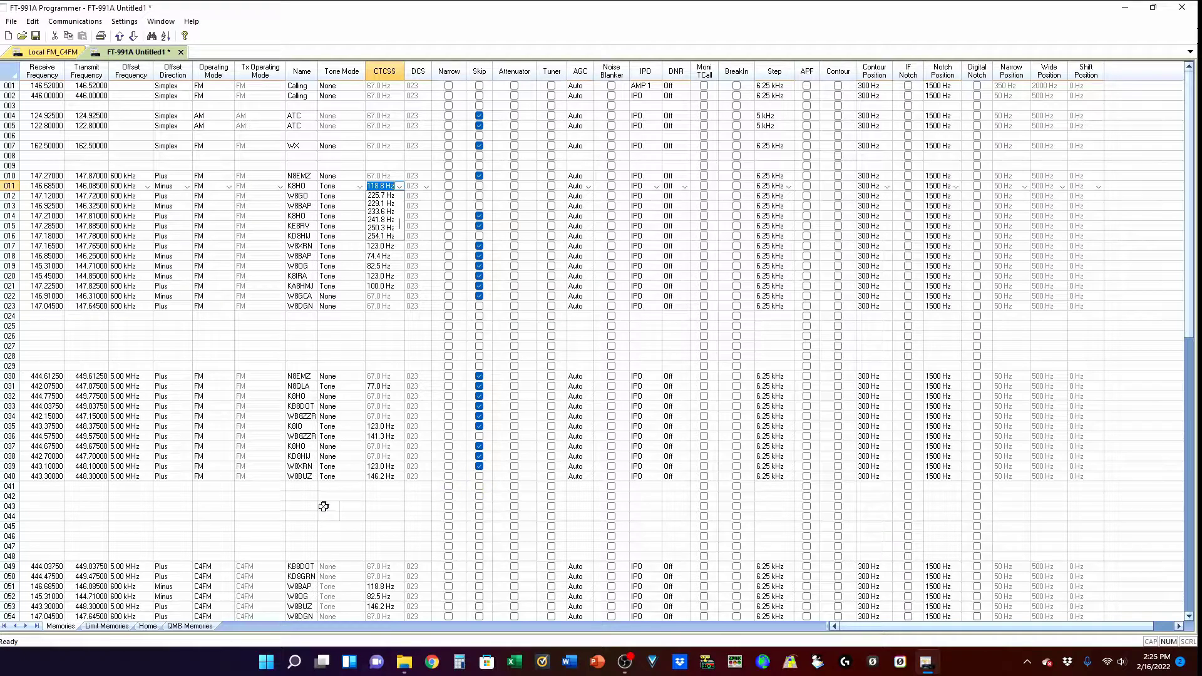
{"action": "scroll", "coordinate": [162, 501], "scroll_direction": "down", "scroll_amount": 2}
{"action": "scroll", "coordinate": [162, 501], "scroll_direction": "down", "scroll_amount": 4}
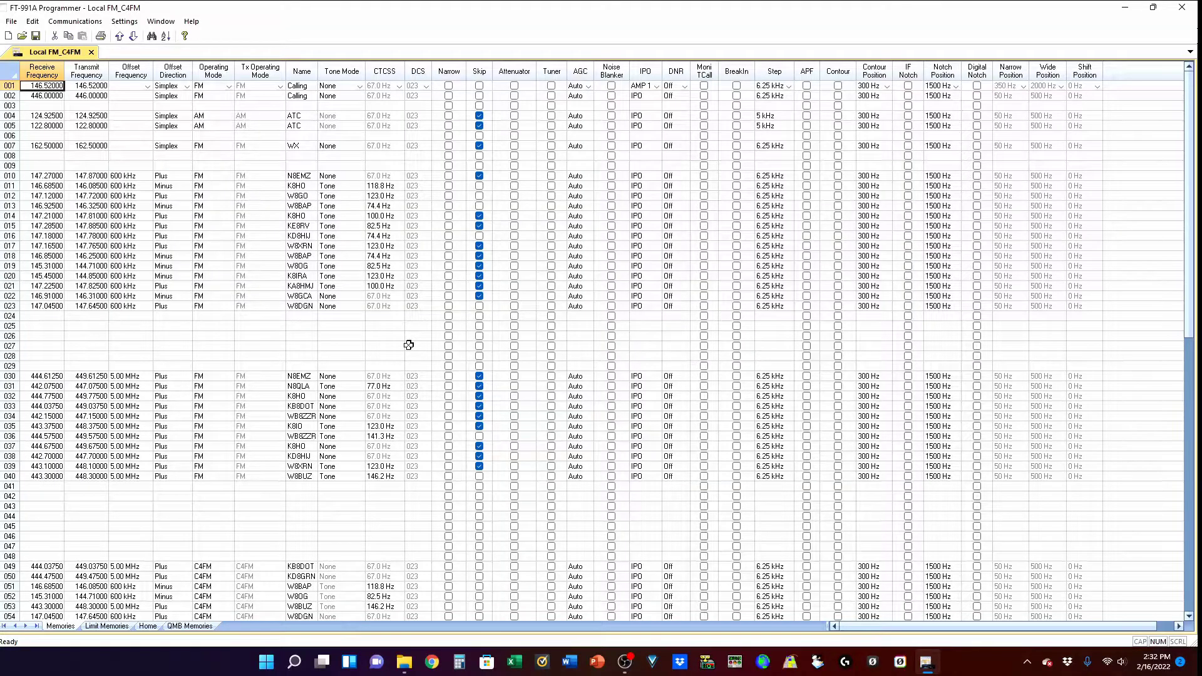
Step: Read the memory channels again via Communications > Get Data From Radio, with channel 040 now empty
{"action": "left_click", "coordinate": [89, 27]}
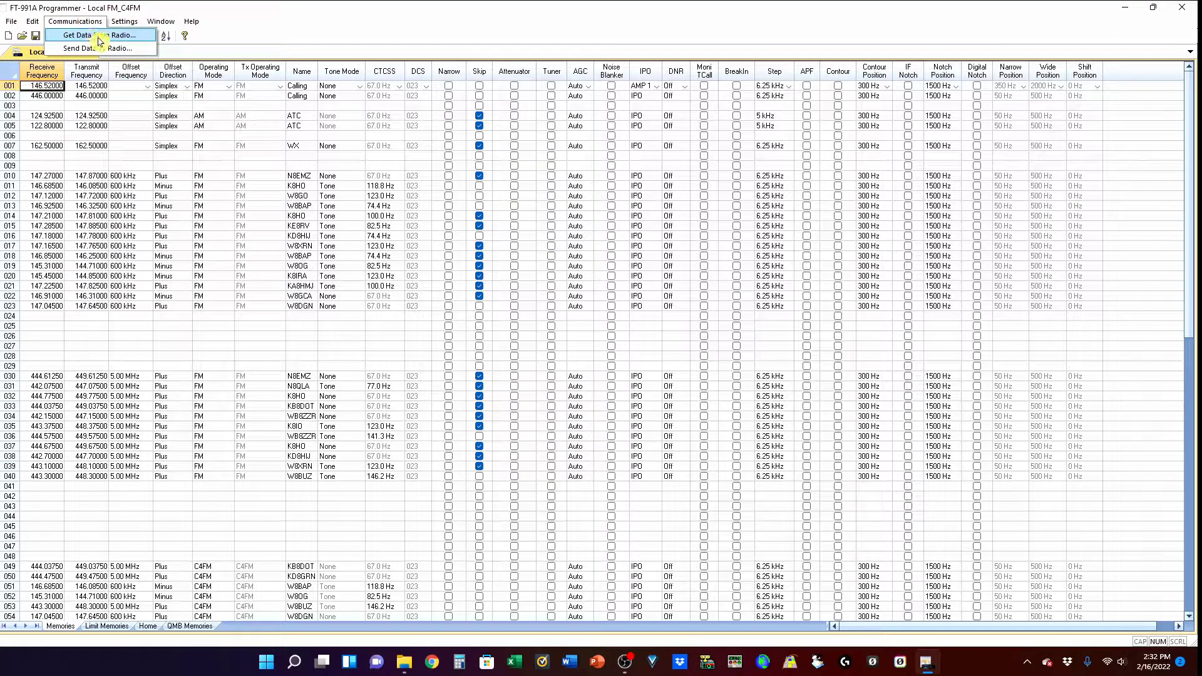
{"action": "left_click", "coordinate": [101, 35]}
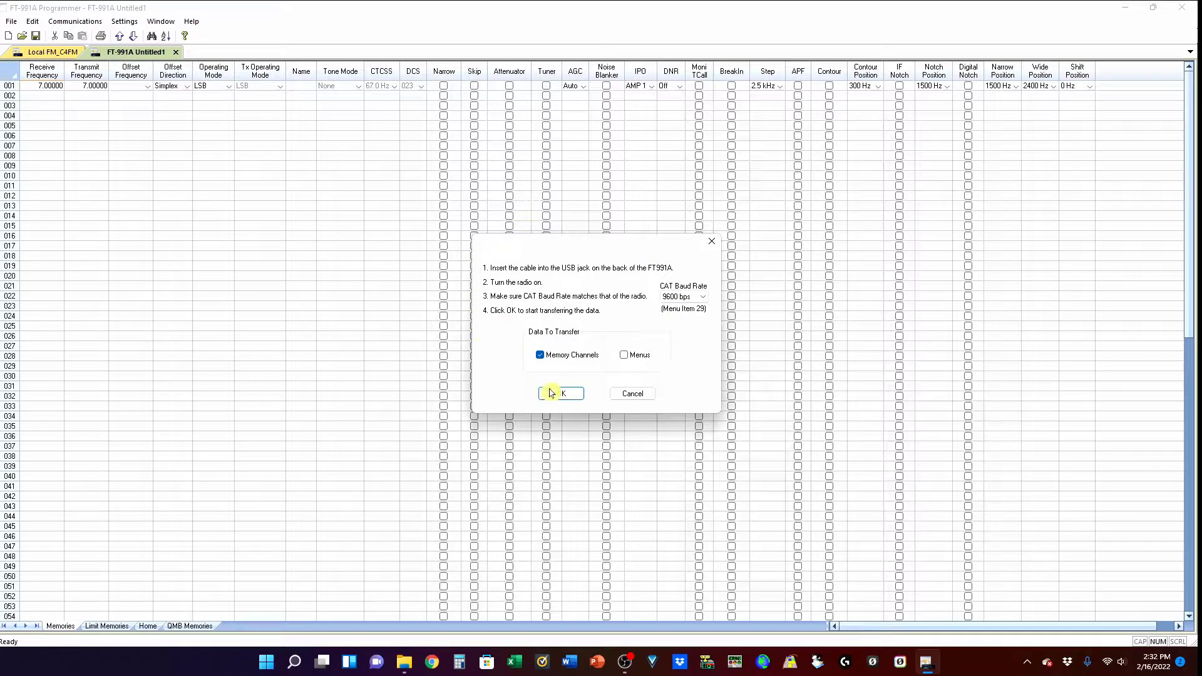
{"action": "left_click", "coordinate": [561, 394]}
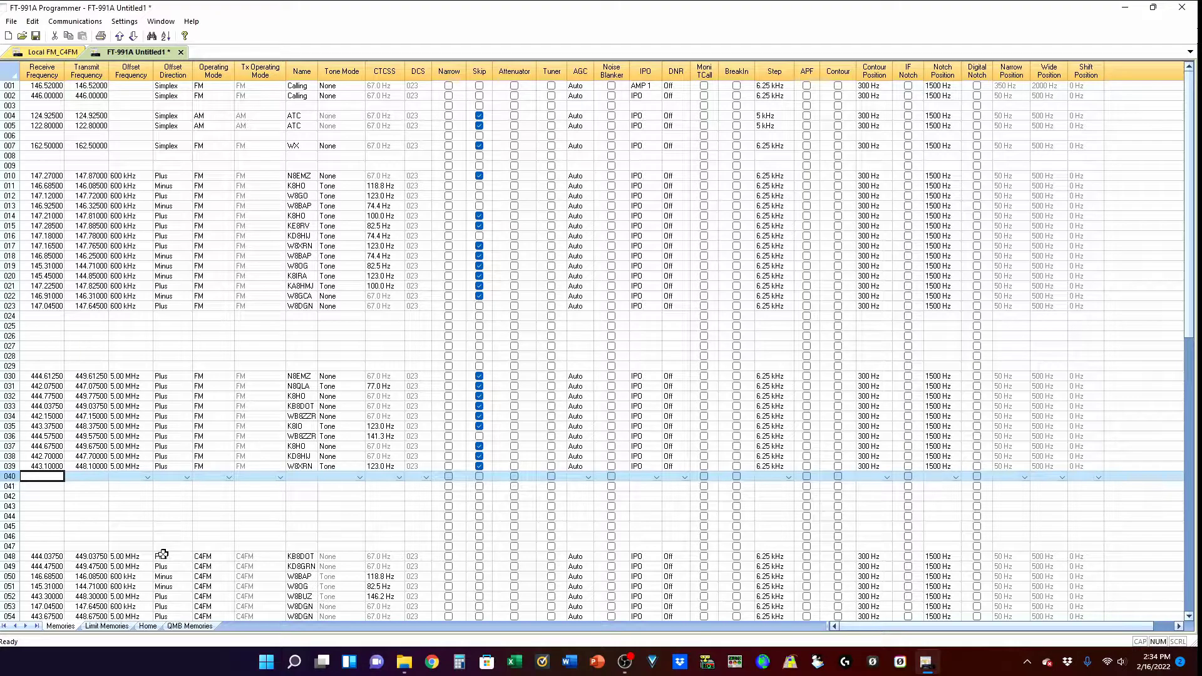
Step: Enter a 443.3 MHz receive frequency for channel 040 and name it with the repeater callsign
{"action": "type", "text": "443.30000"}
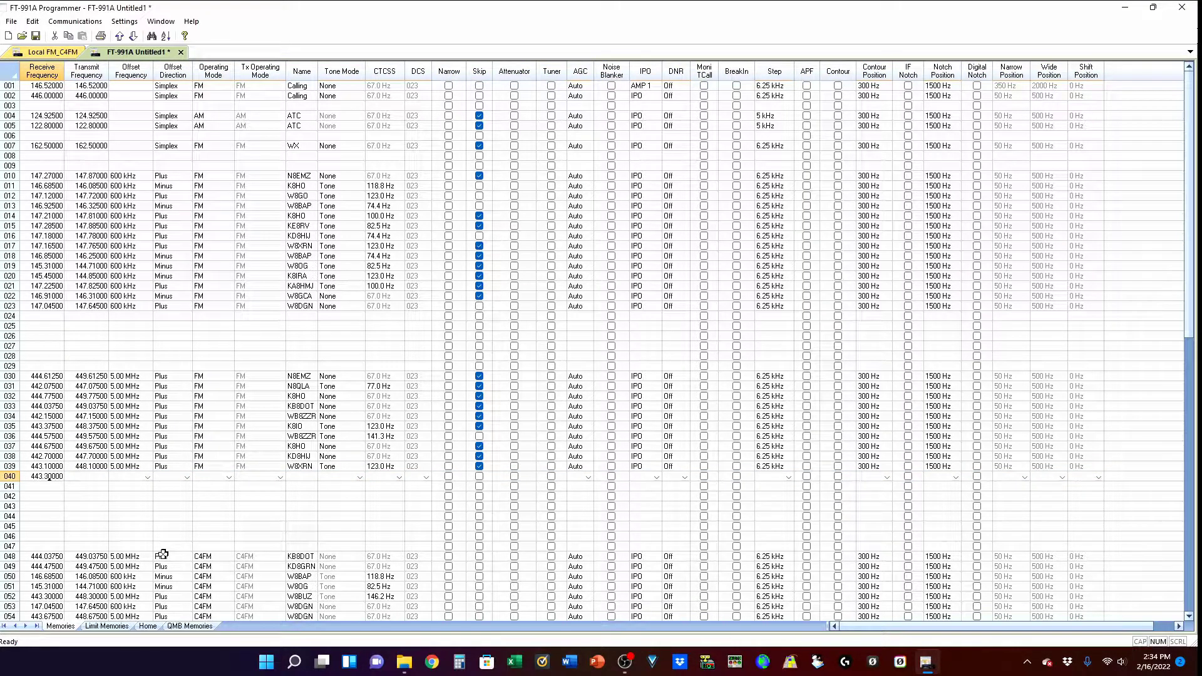
{"action": "key", "text": "Tab"}
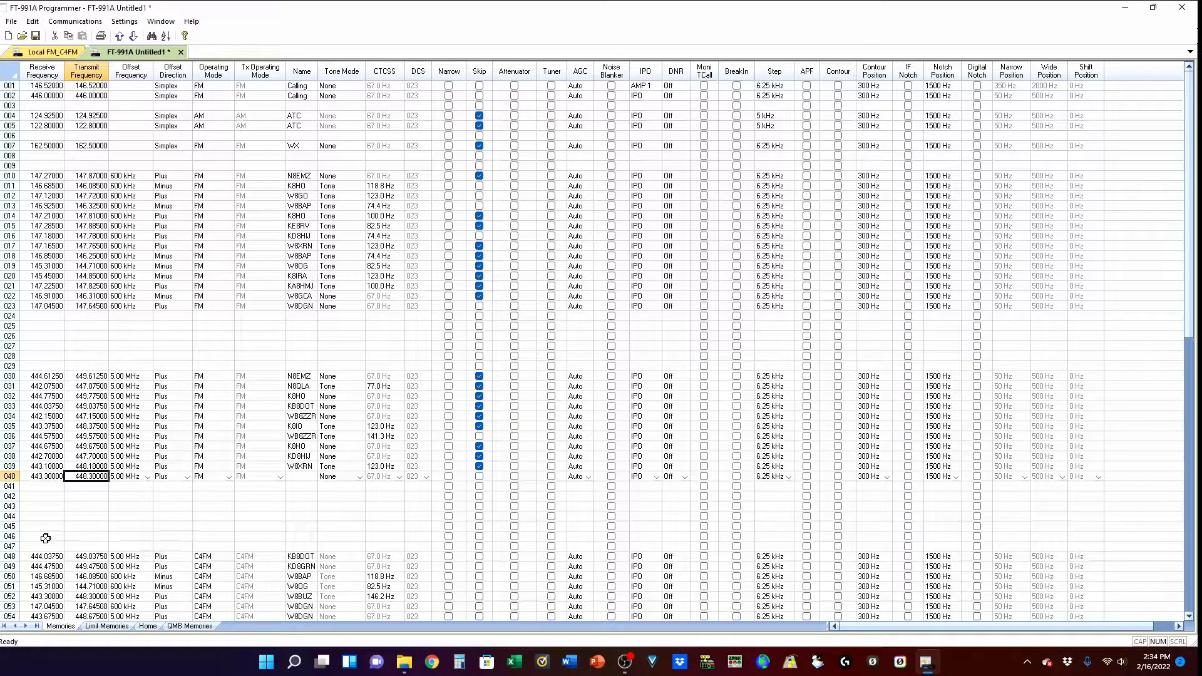
{"action": "left_click", "coordinate": [300, 478]}
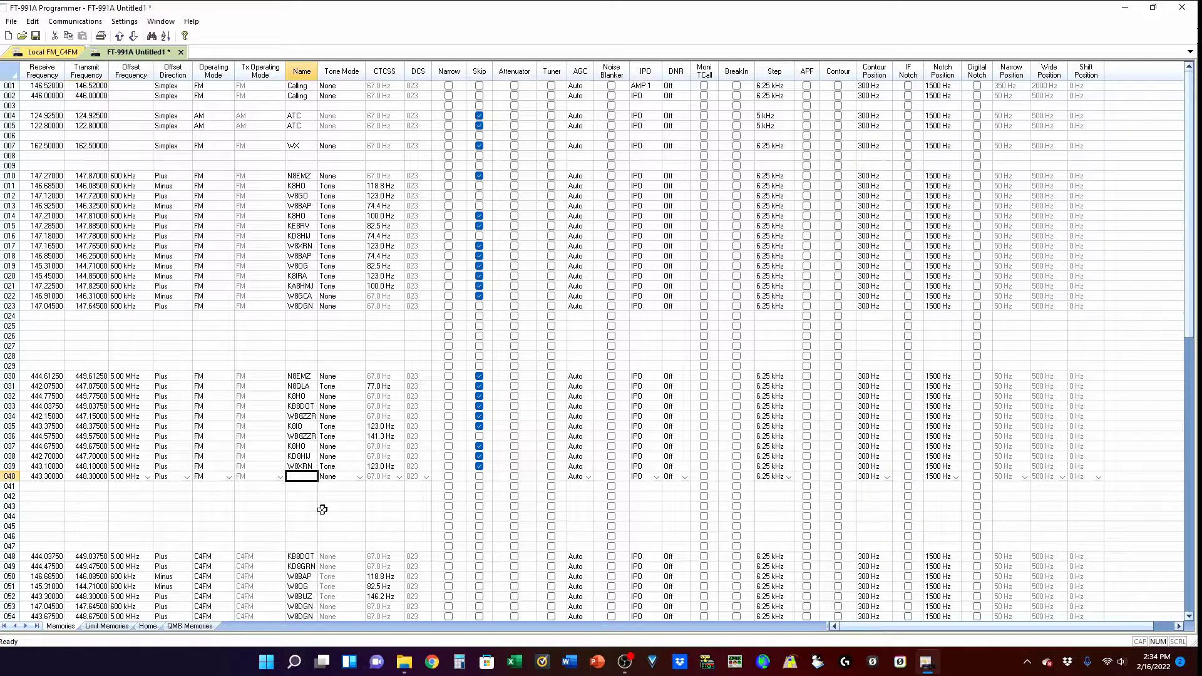
{"action": "type", "text": "W8"}
{"action": "key", "text": "Tab"}
{"action": "key", "text": "Tab"}
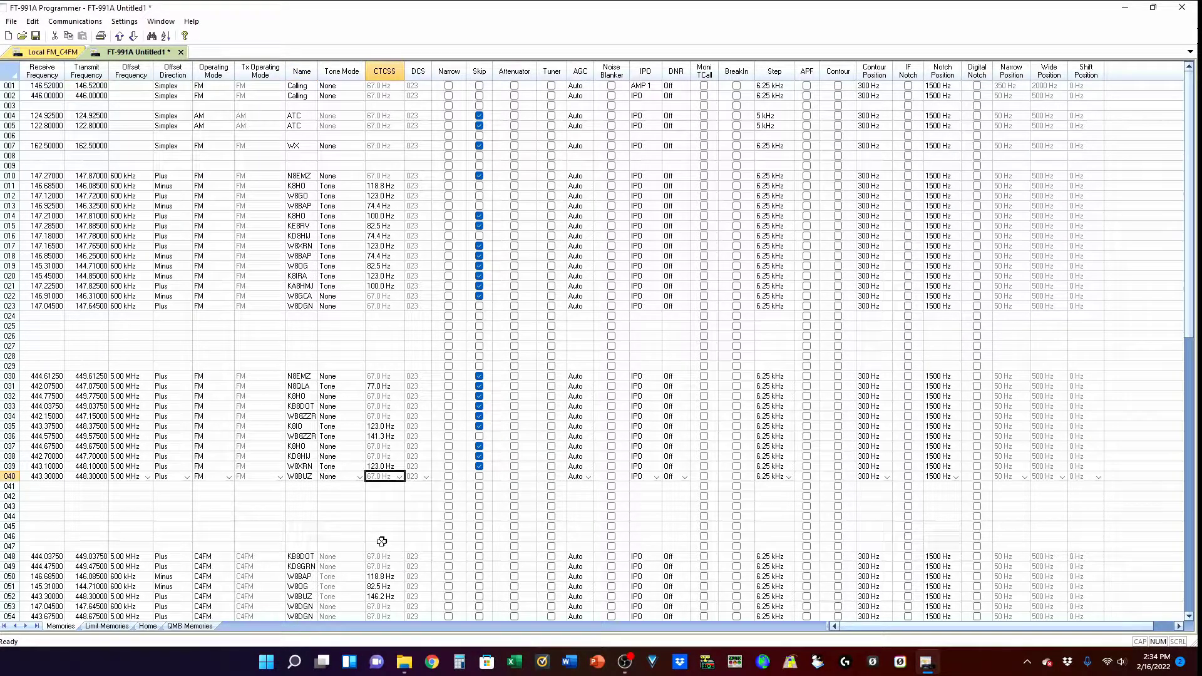
Step: Set channel 040's tone mode to Tone with a 146.2 Hz CTCSS tone
{"action": "left_click", "coordinate": [353, 477]}
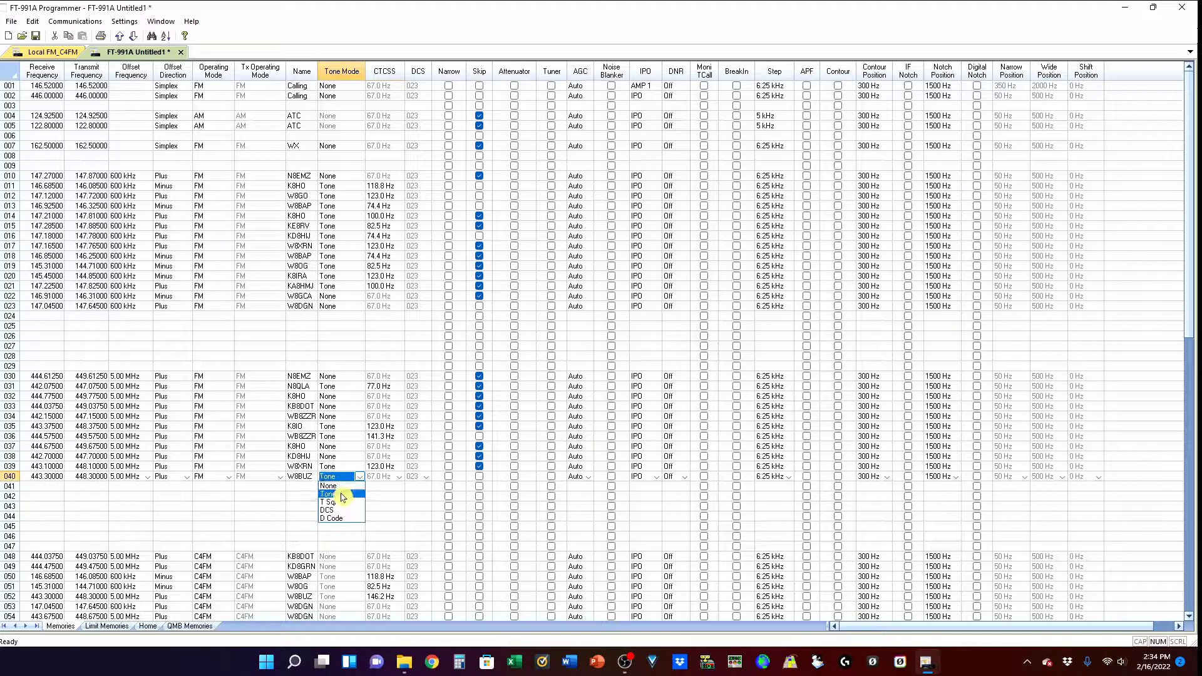
{"action": "left_click", "coordinate": [343, 494]}
{"action": "key", "text": "Tab"}
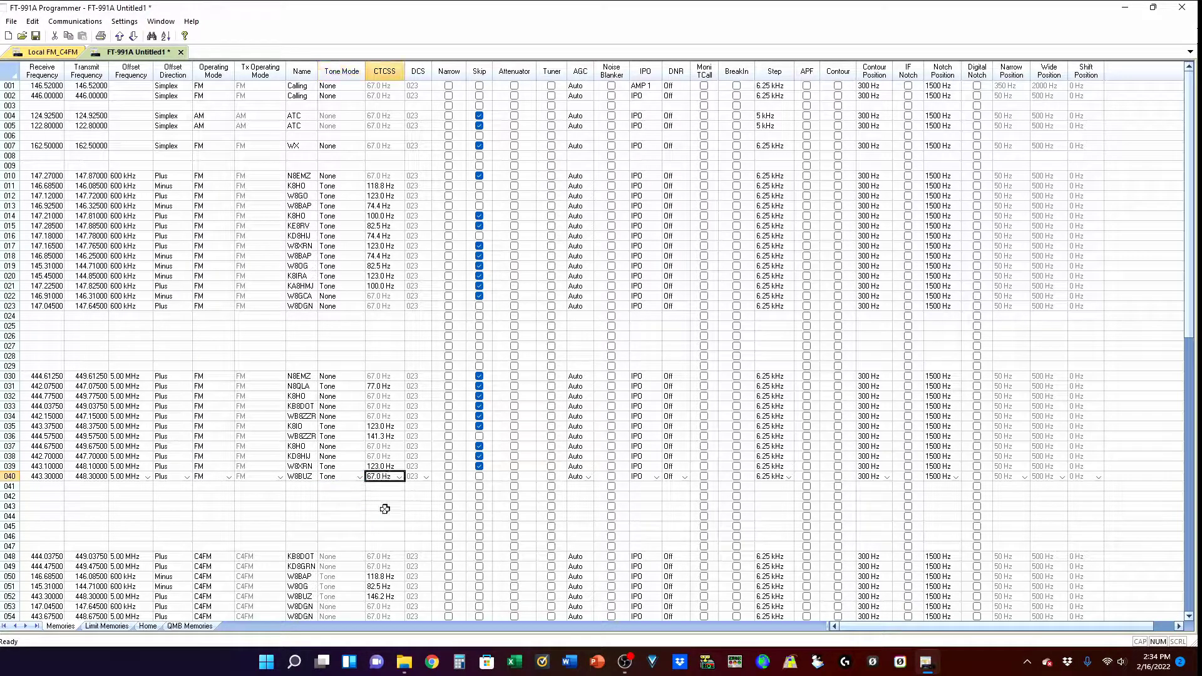
{"action": "left_click", "coordinate": [399, 478]}
{"action": "scroll", "coordinate": [388, 511], "scroll_direction": "down", "scroll_amount": 4}
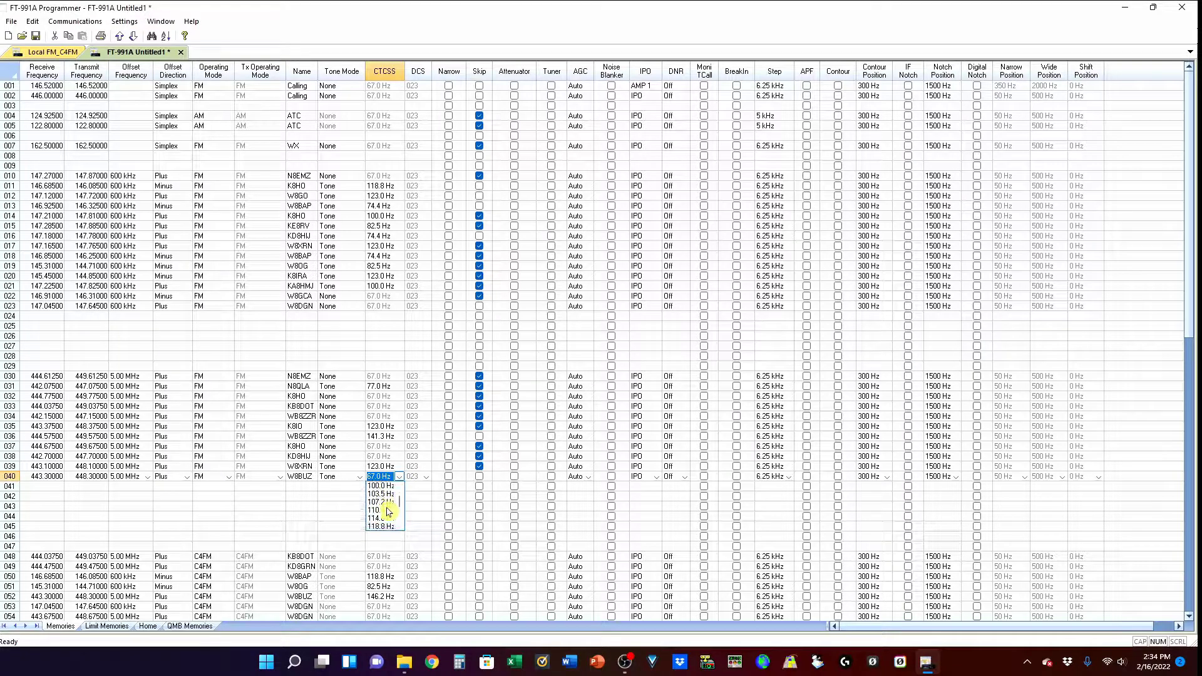
{"action": "scroll", "coordinate": [388, 510], "scroll_direction": "down", "scroll_amount": 4}
{"action": "scroll", "coordinate": [388, 508], "scroll_direction": "up", "scroll_amount": 2}
{"action": "left_click", "coordinate": [377, 503]}
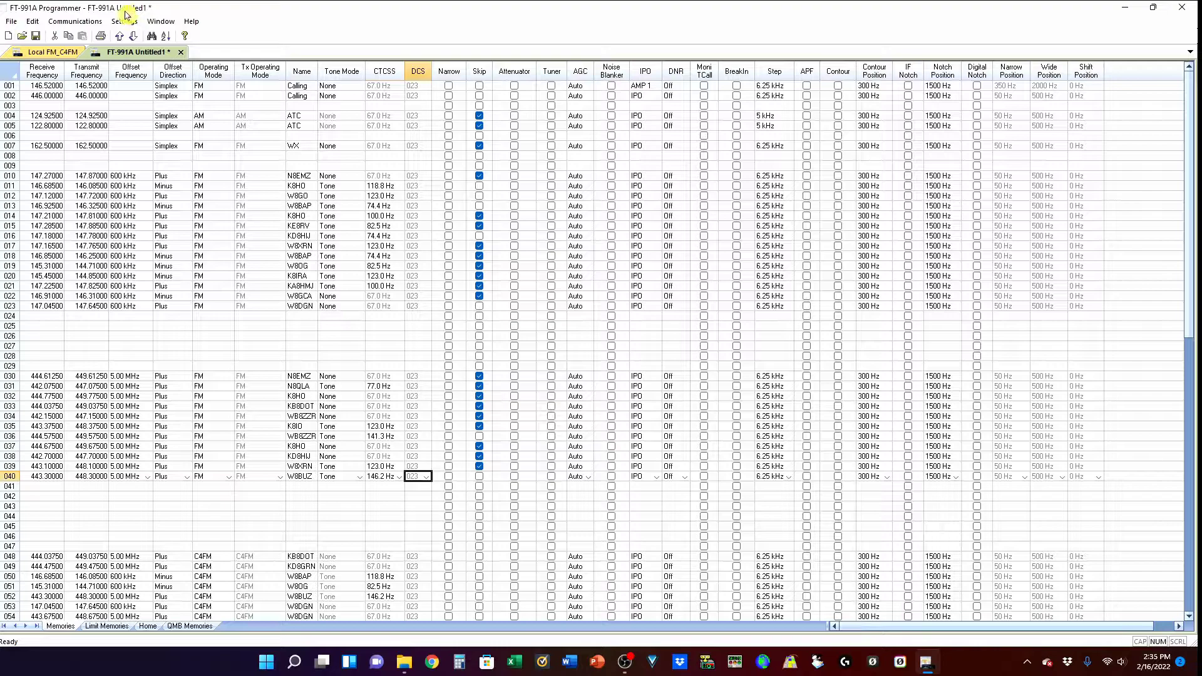
Step: Send the memory channels to the radio via Communications > Send Data To Radio and acknowledge the power-cycle reminder
{"action": "left_click", "coordinate": [83, 27]}
{"action": "key", "text": "Left"}
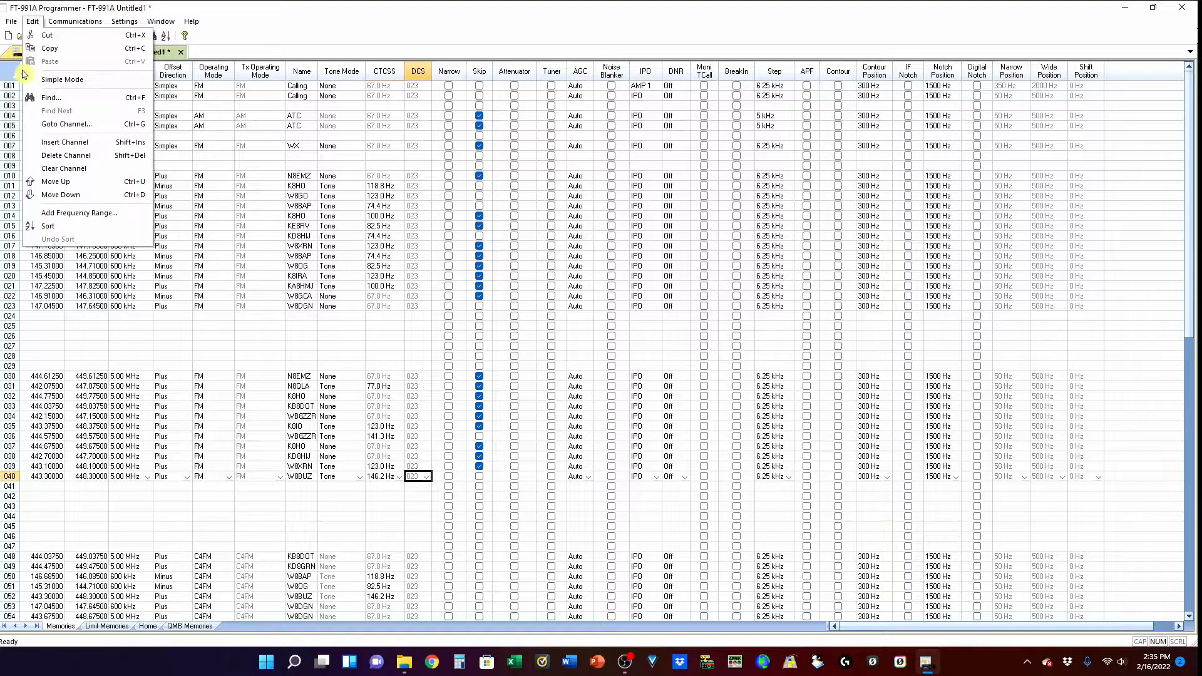
{"action": "key", "text": "Escape"}
{"action": "left_click", "coordinate": [83, 28]}
{"action": "left_click", "coordinate": [88, 50]}
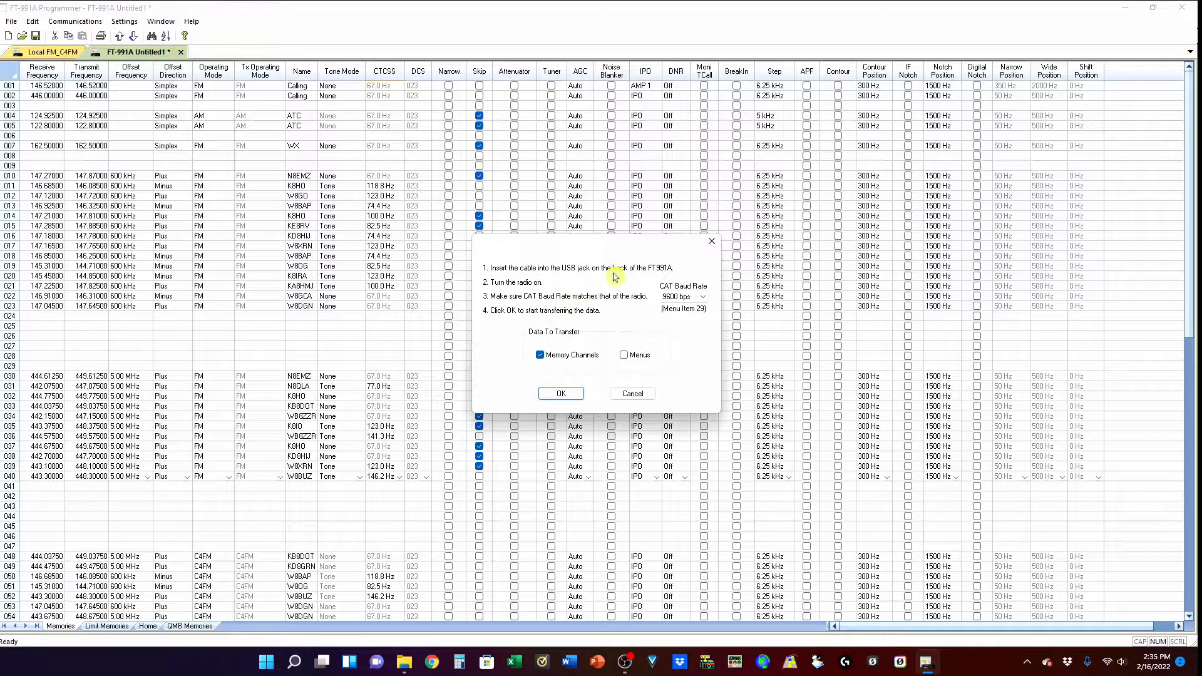
{"action": "left_click", "coordinate": [563, 394]}
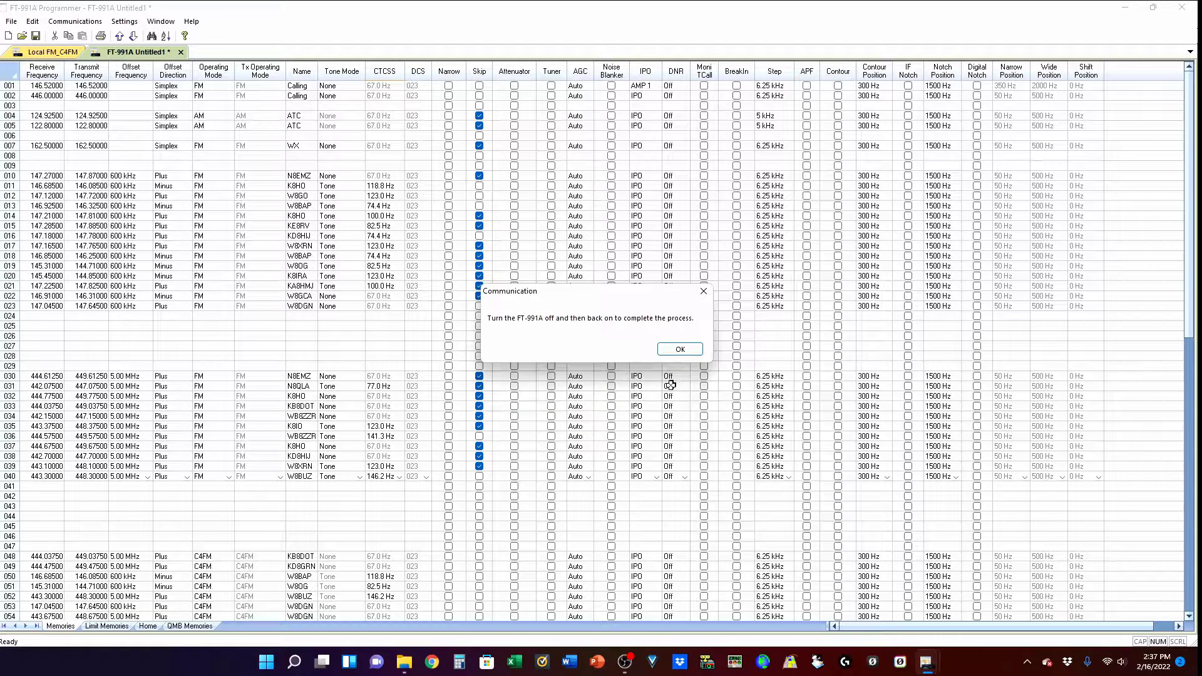
{"action": "left_click", "coordinate": [680, 350]}
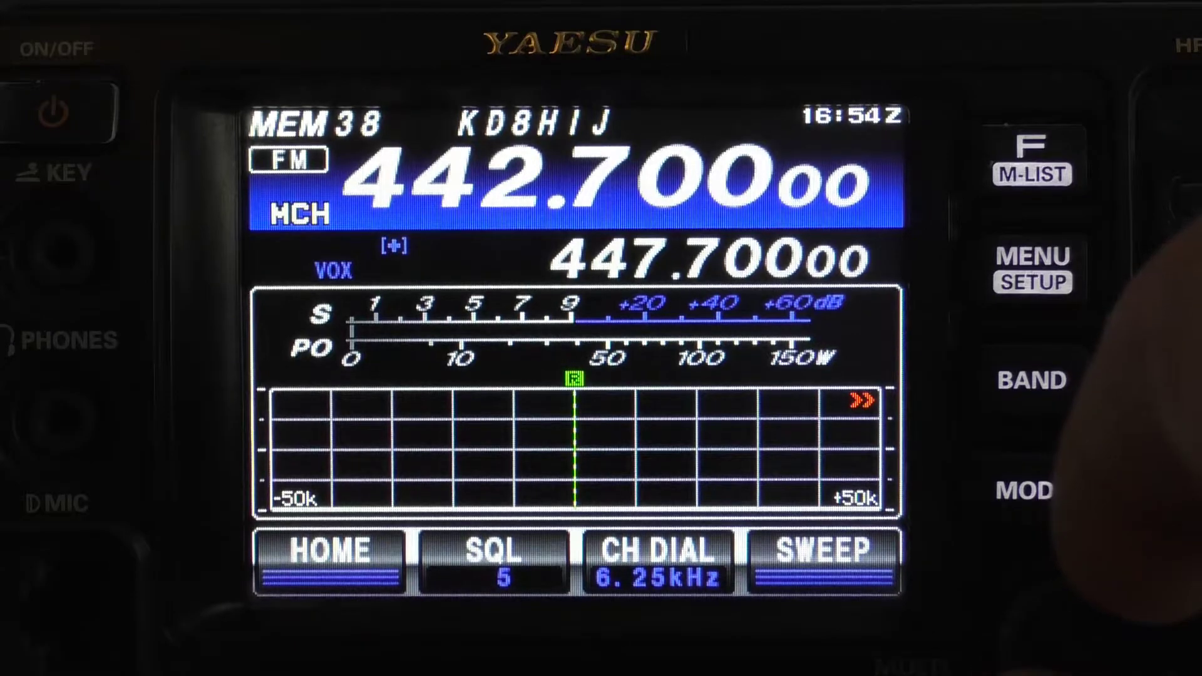
Step: Turn the MULTI dial from memory 38 to memory 40, showing 443.30000 MHz FM
{"action": "scroll", "coordinate": [1020, 664], "scroll_direction": "down", "scroll_amount": 1}
{"action": "scroll", "coordinate": [1021, 664], "scroll_direction": "down", "scroll_amount": 1}
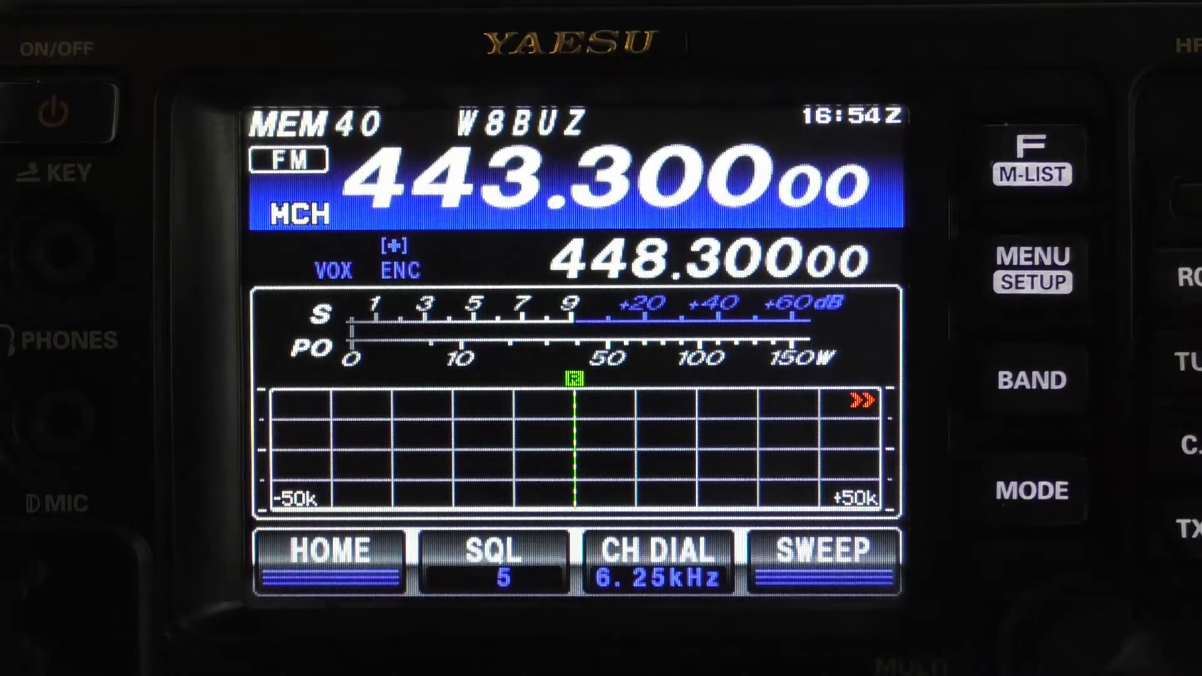